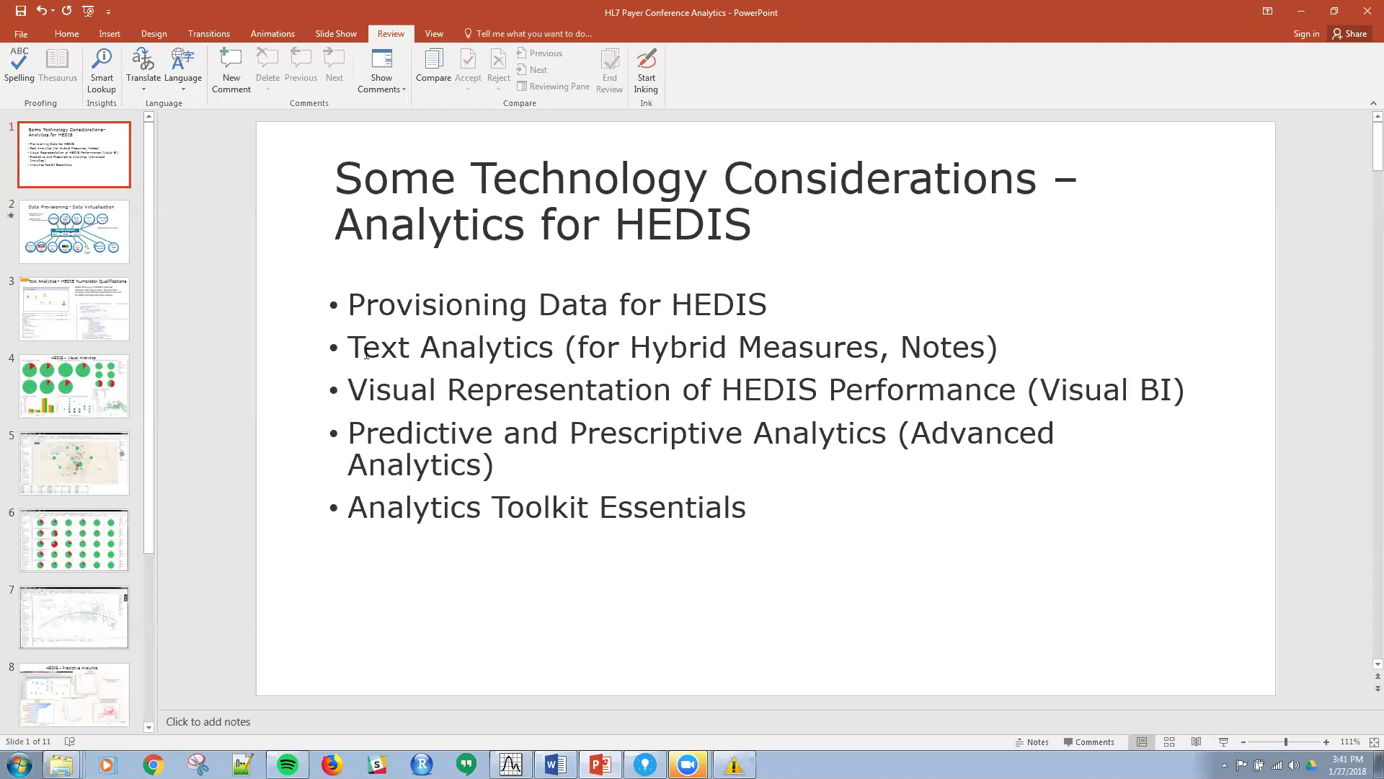
pyautogui.click(50, 237)
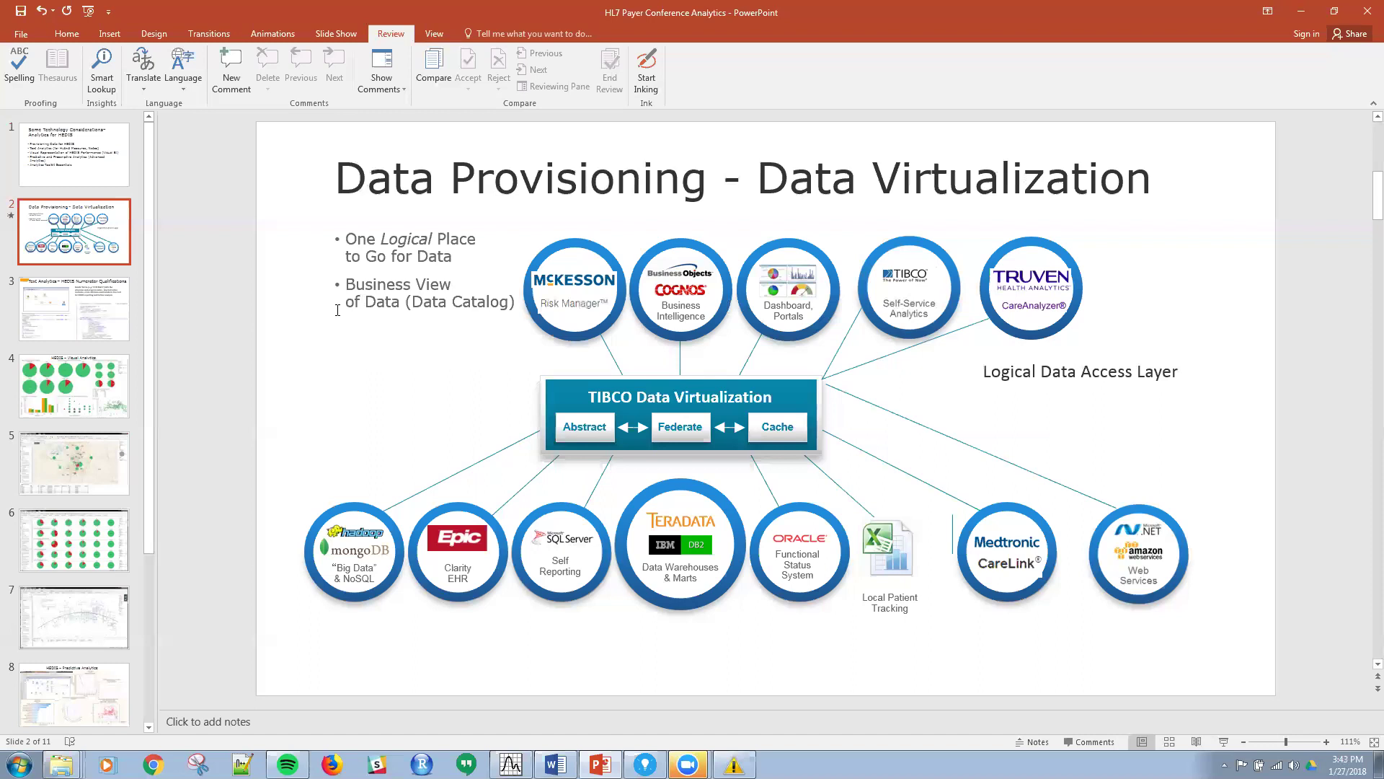
# Review the Text Analytics slide's R code, Python code and workflow pictures, then go to slide 4
pyautogui.click(103, 303)
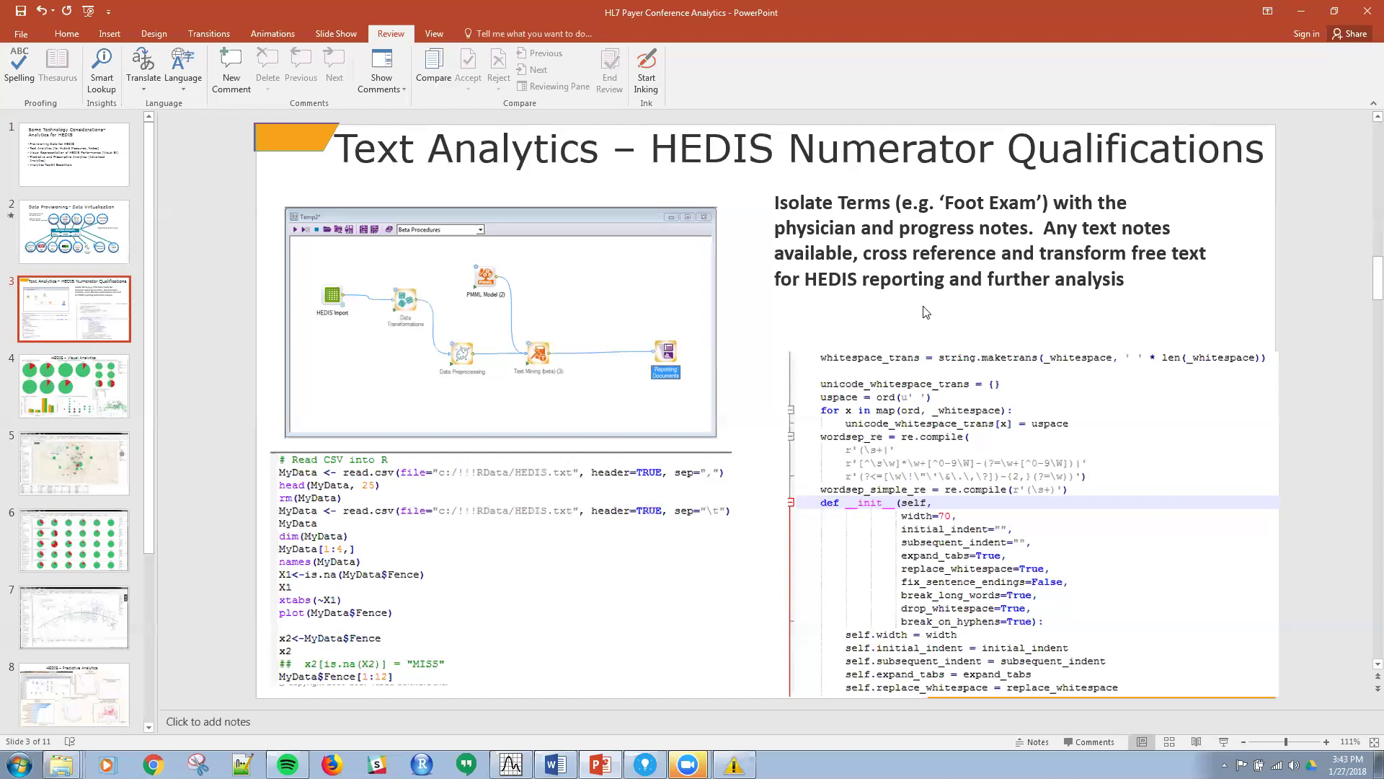
pyautogui.click(609, 576)
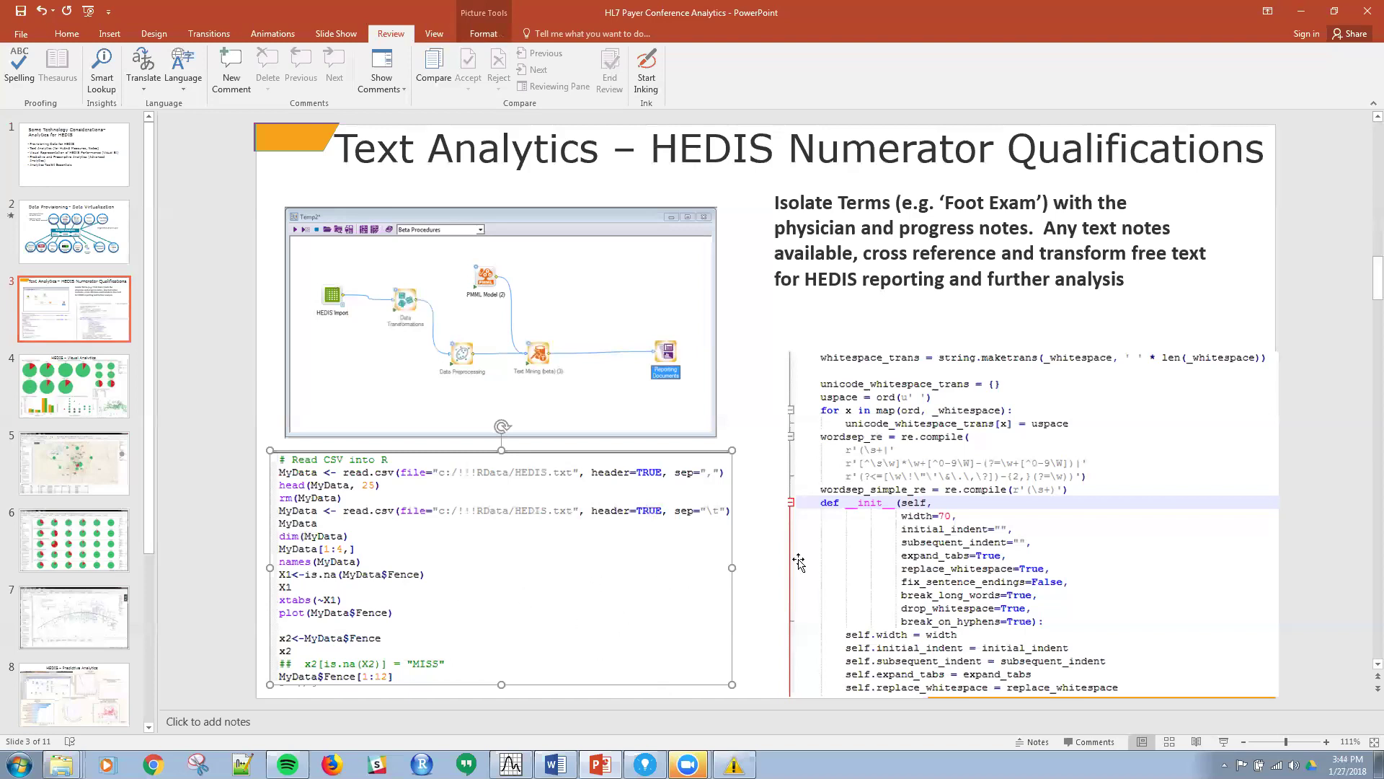
pyautogui.click(1100, 562)
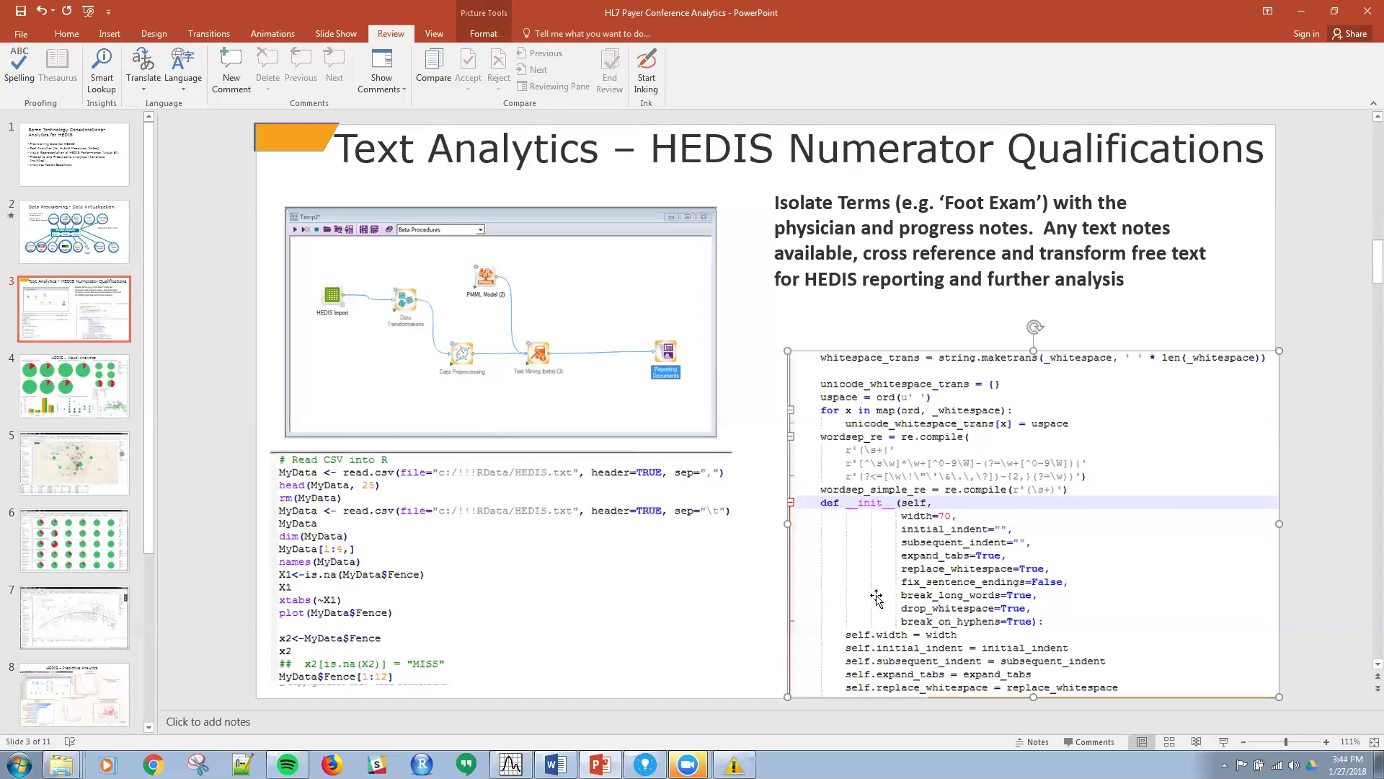
pyautogui.click(662, 294)
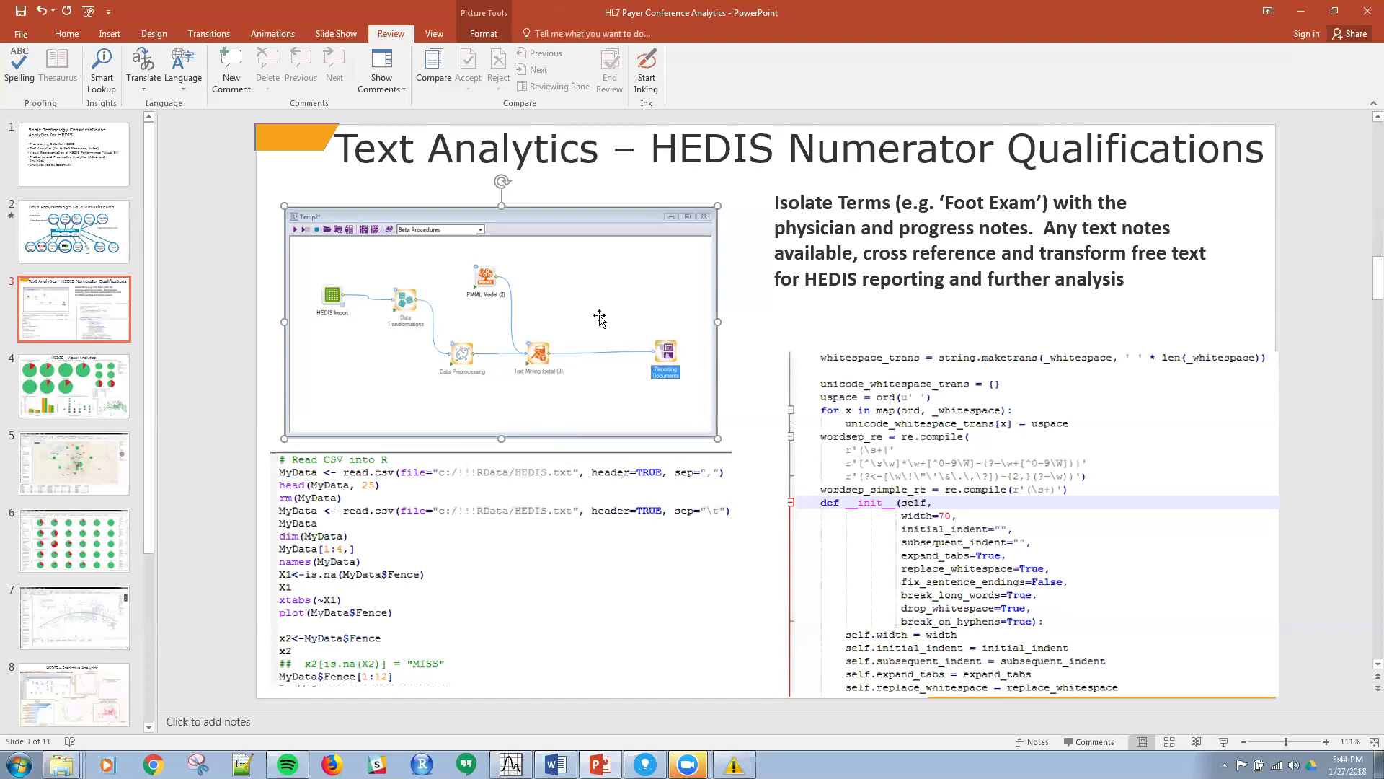
pyautogui.click(85, 392)
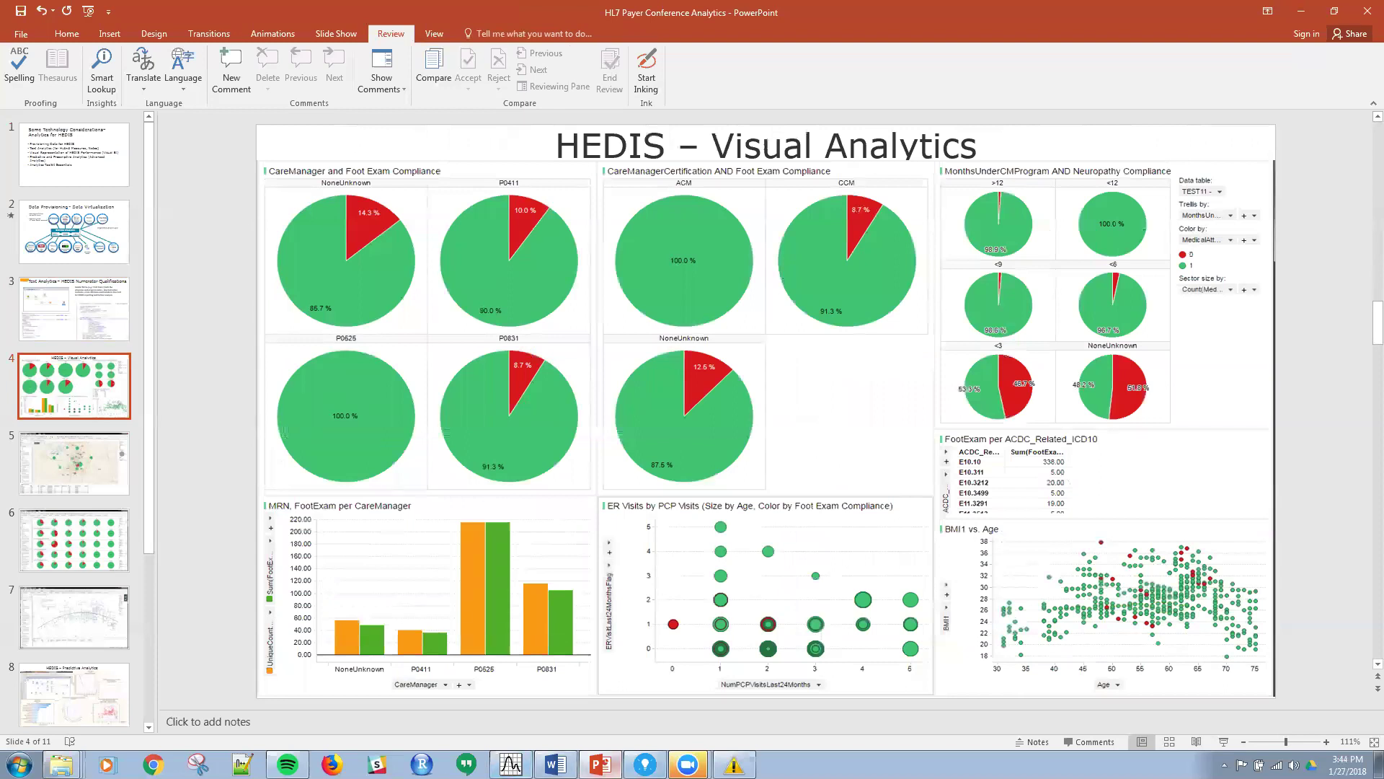
# Switch to HEDIS Visual Analytics.dxp in Spotfire, on its Care Mgmt Impact page
pyautogui.click(645, 764)
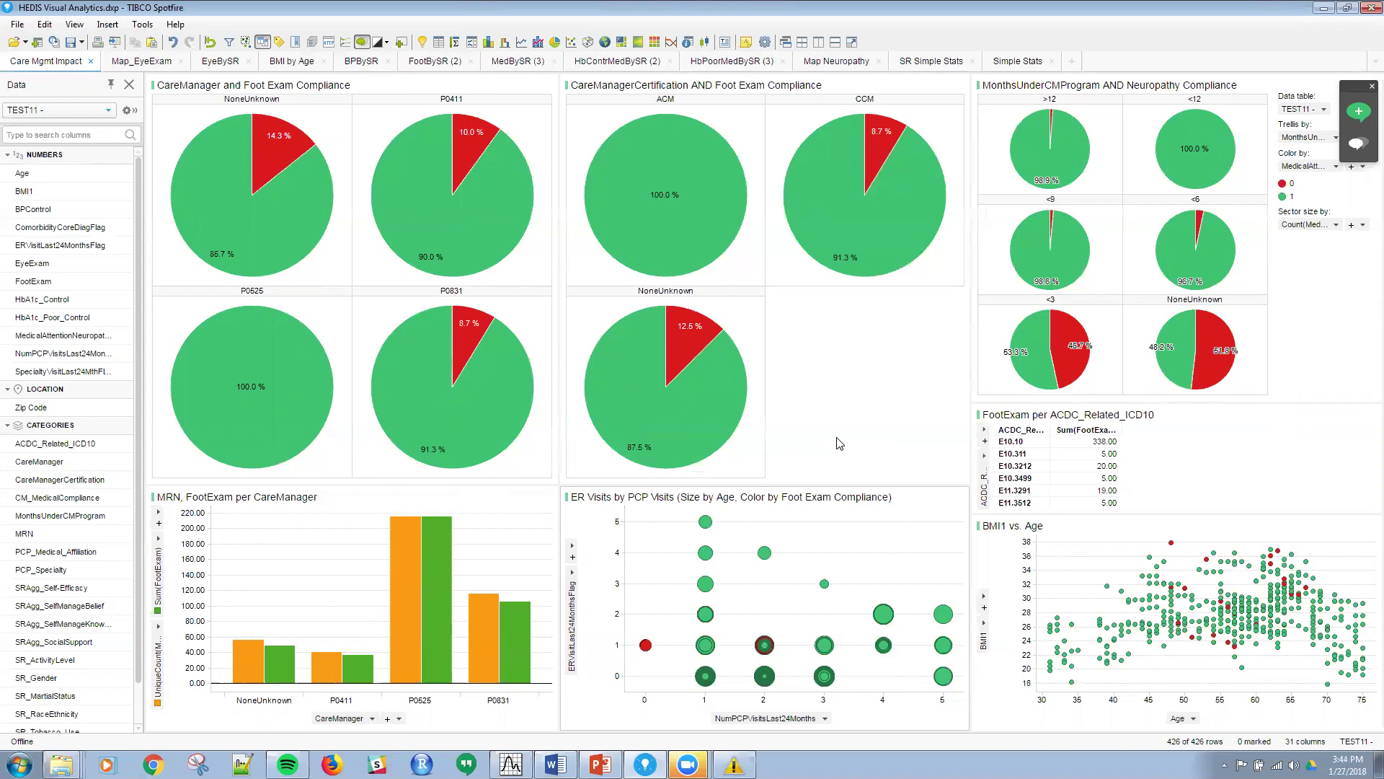
pyautogui.moveTo(747, 384)
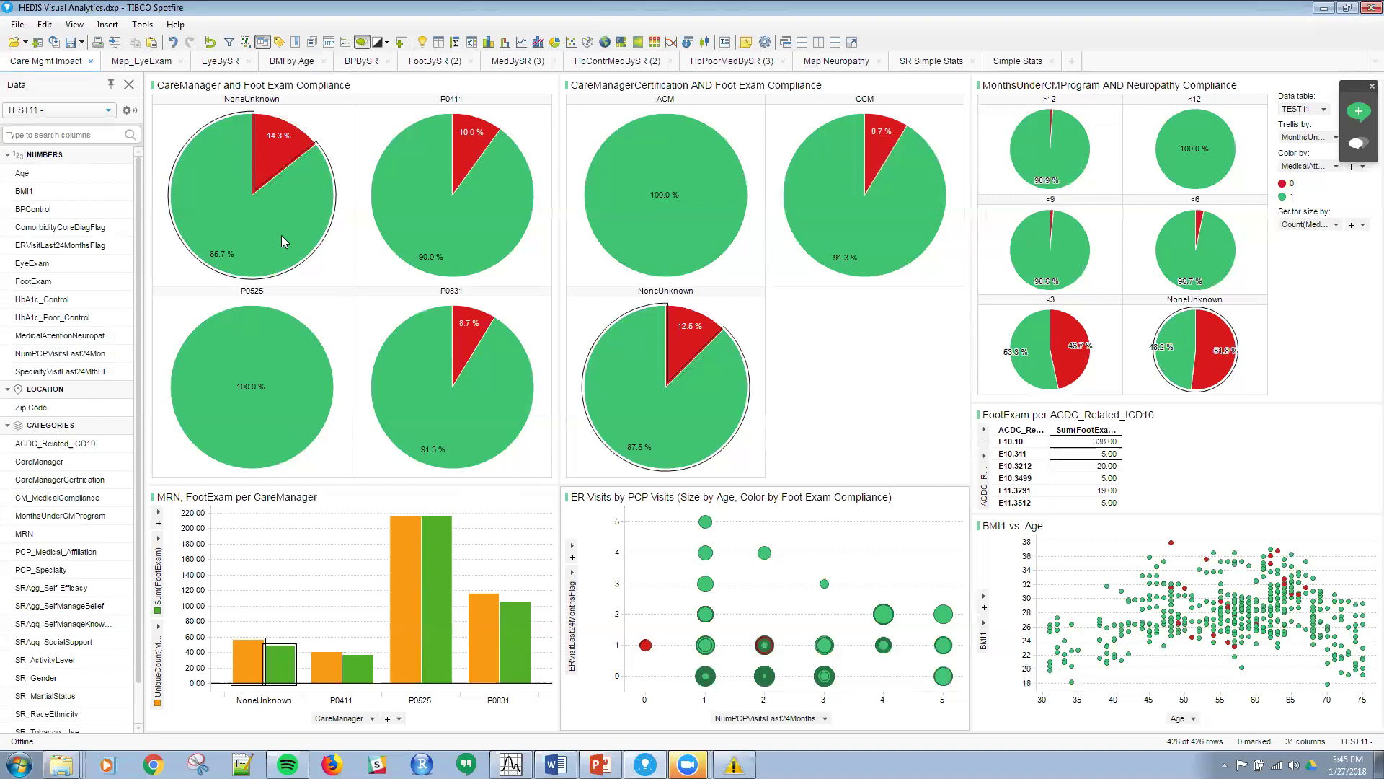
# Mark the NoneUnknown pie's 87.5% compliant slice, highlighting its 84 rows across linked charts
pyautogui.moveTo(282, 237)
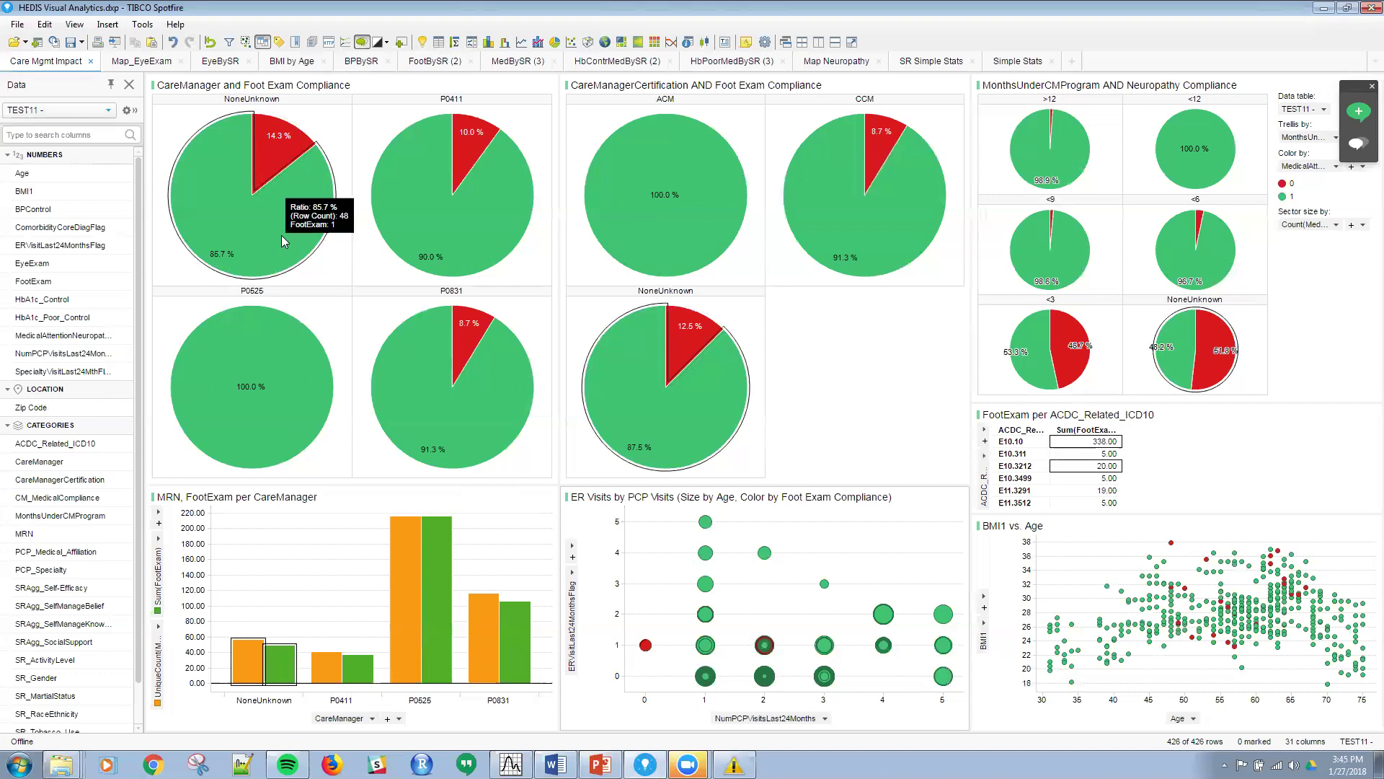
pyautogui.moveTo(438, 239)
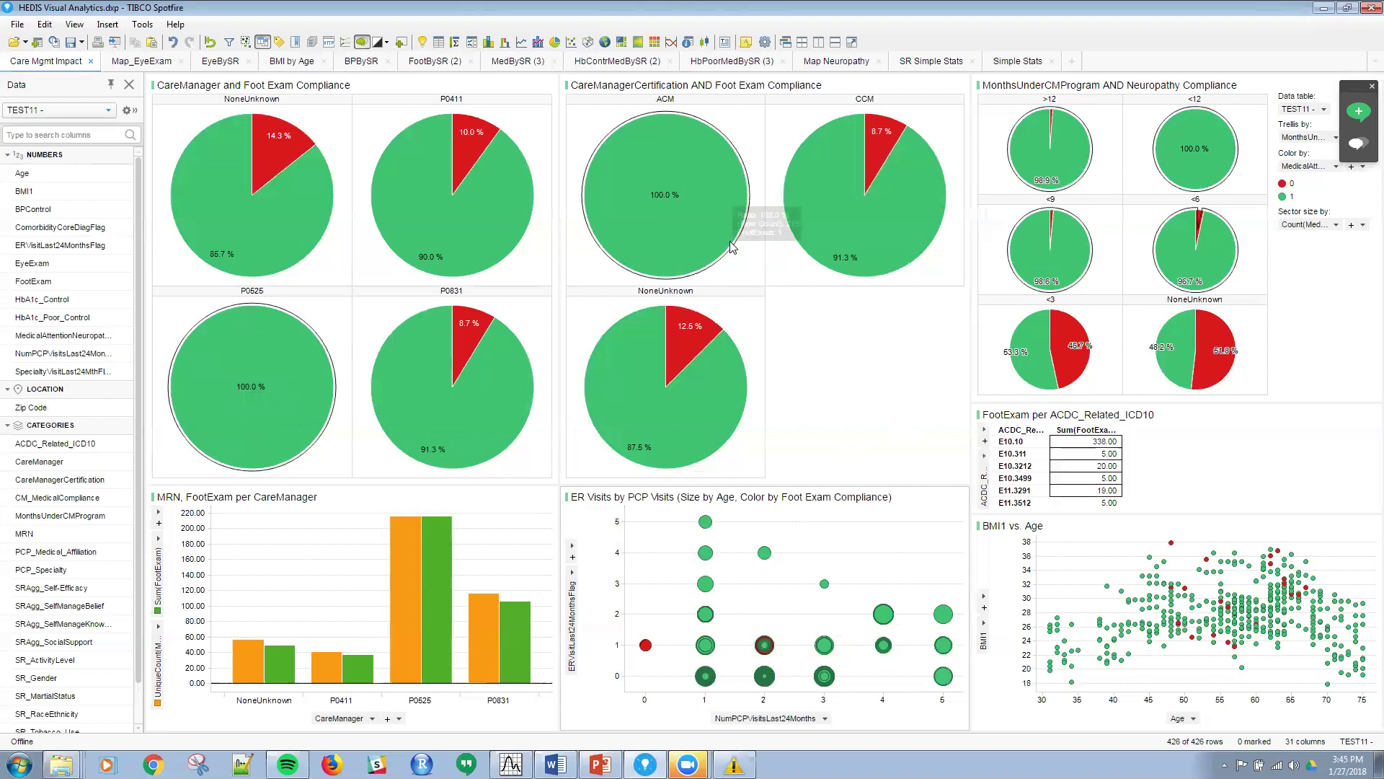
pyautogui.moveTo(713, 238)
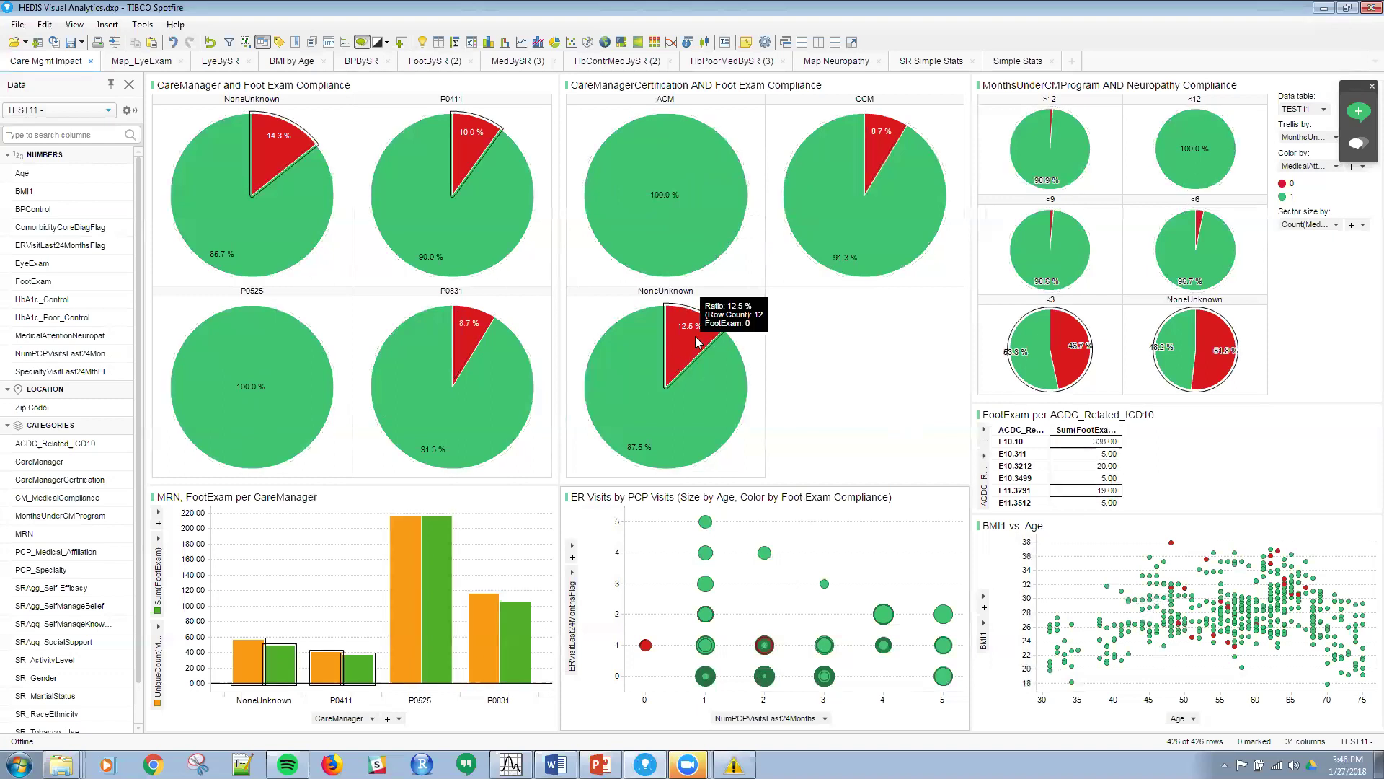
pyautogui.click(699, 387)
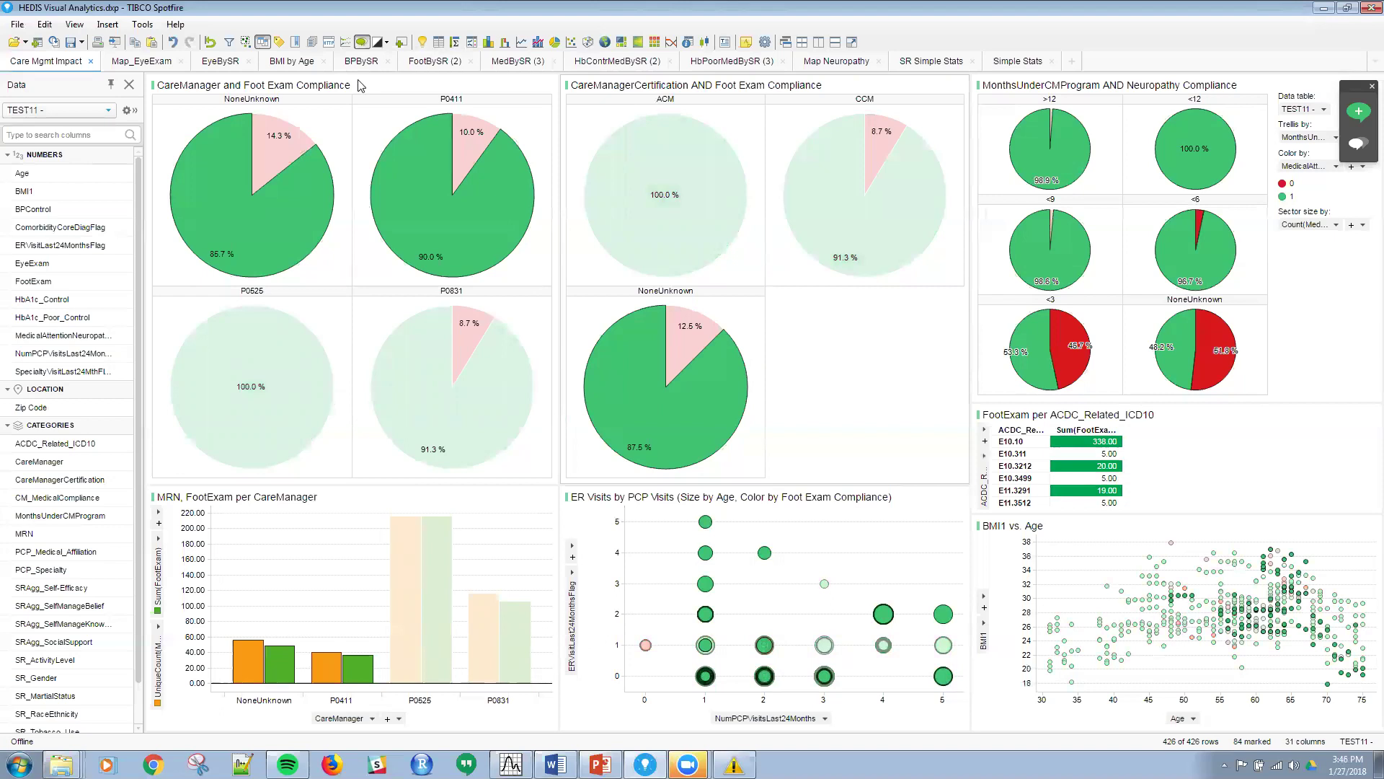
# On the Eye Exam Opportunity by Zip map, clear marking and mark the red 80% pie's 20 rows
pyautogui.click(150, 62)
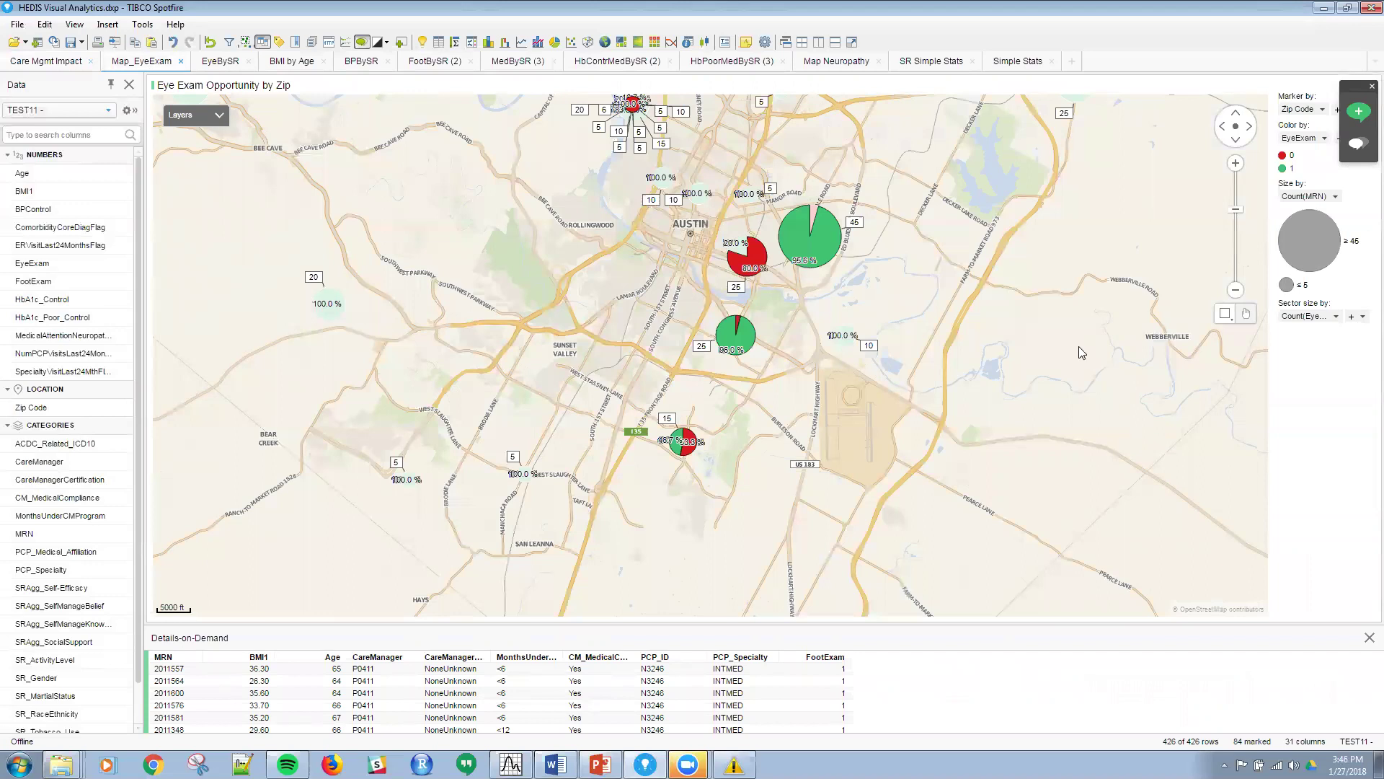
pyautogui.click(996, 332)
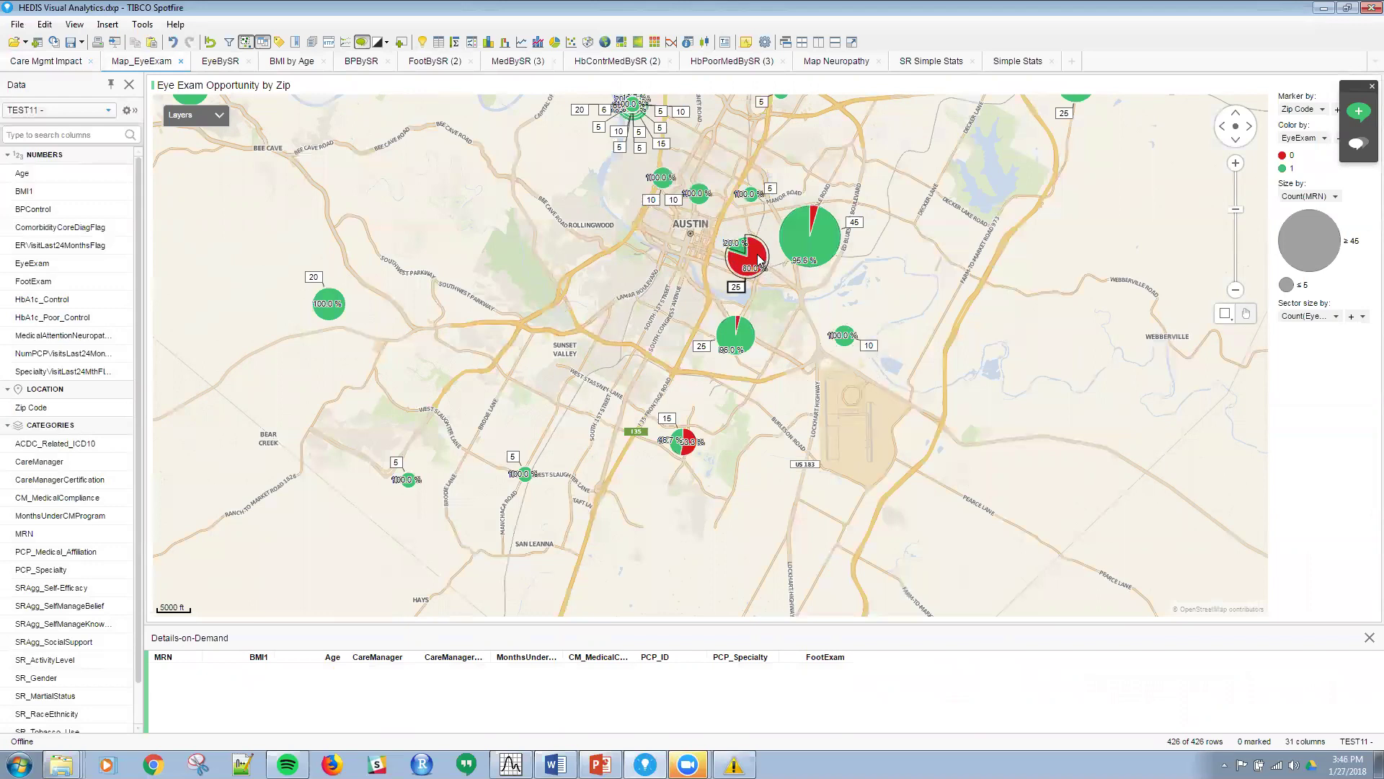
pyautogui.moveTo(759, 259)
pyautogui.click(760, 260)
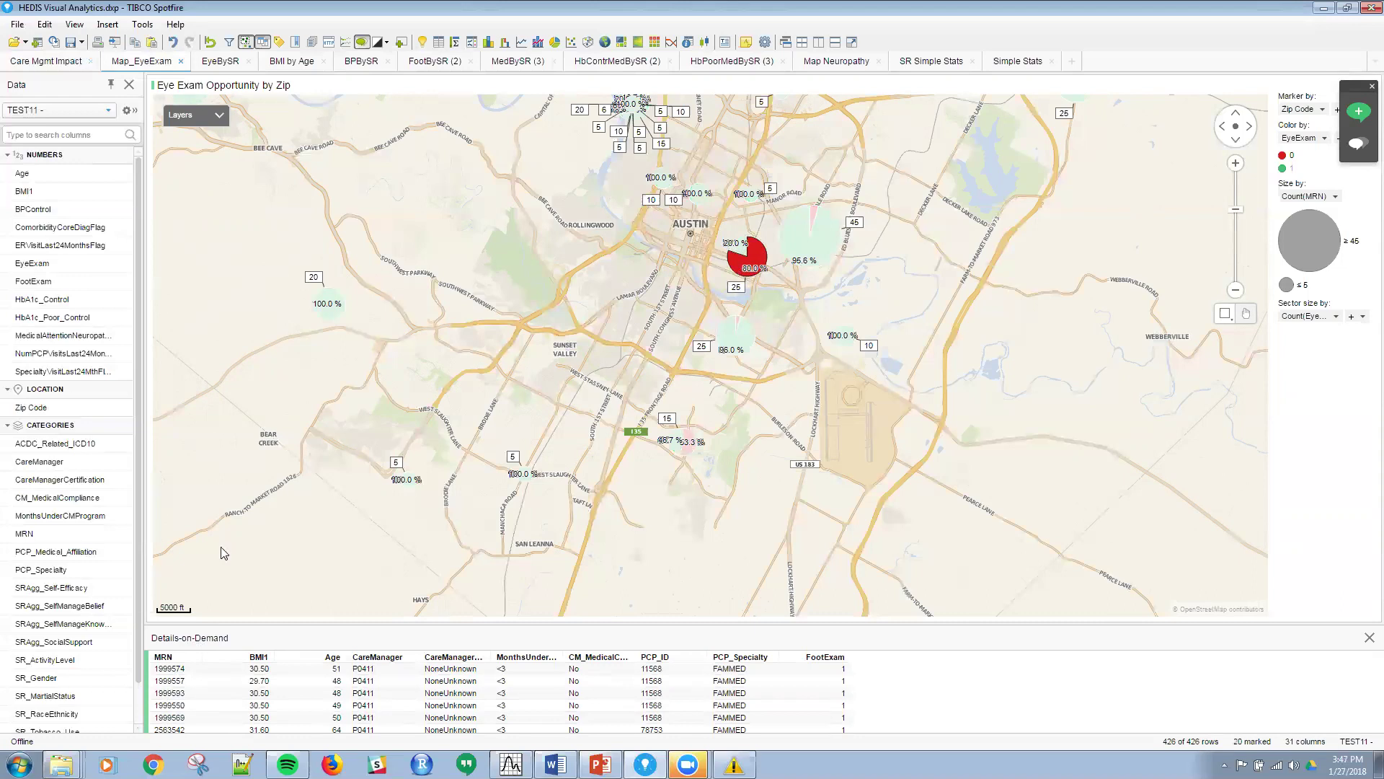
# On the EyeBySR page, mark the second-row Low pie's 11.1 % slice, then clear all marking
pyautogui.click(219, 62)
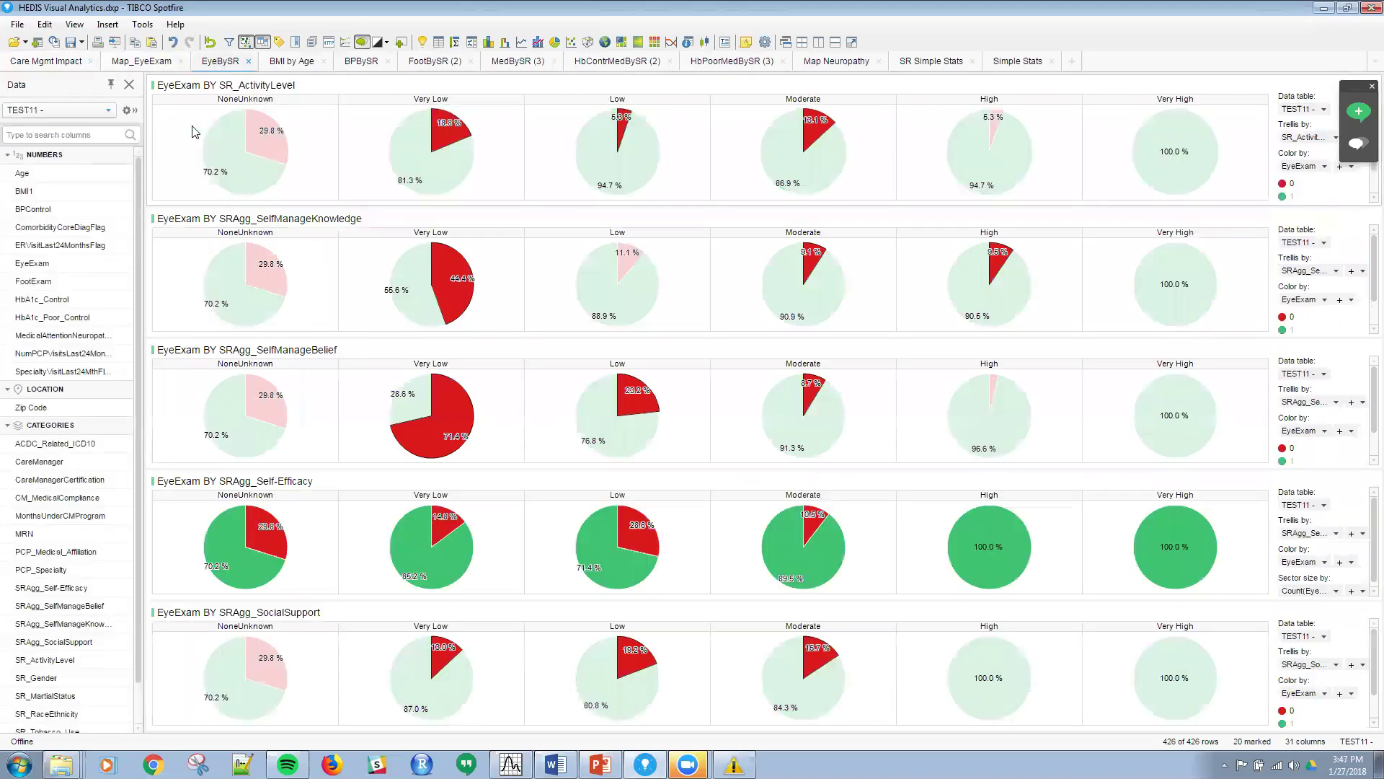
pyautogui.click(541, 157)
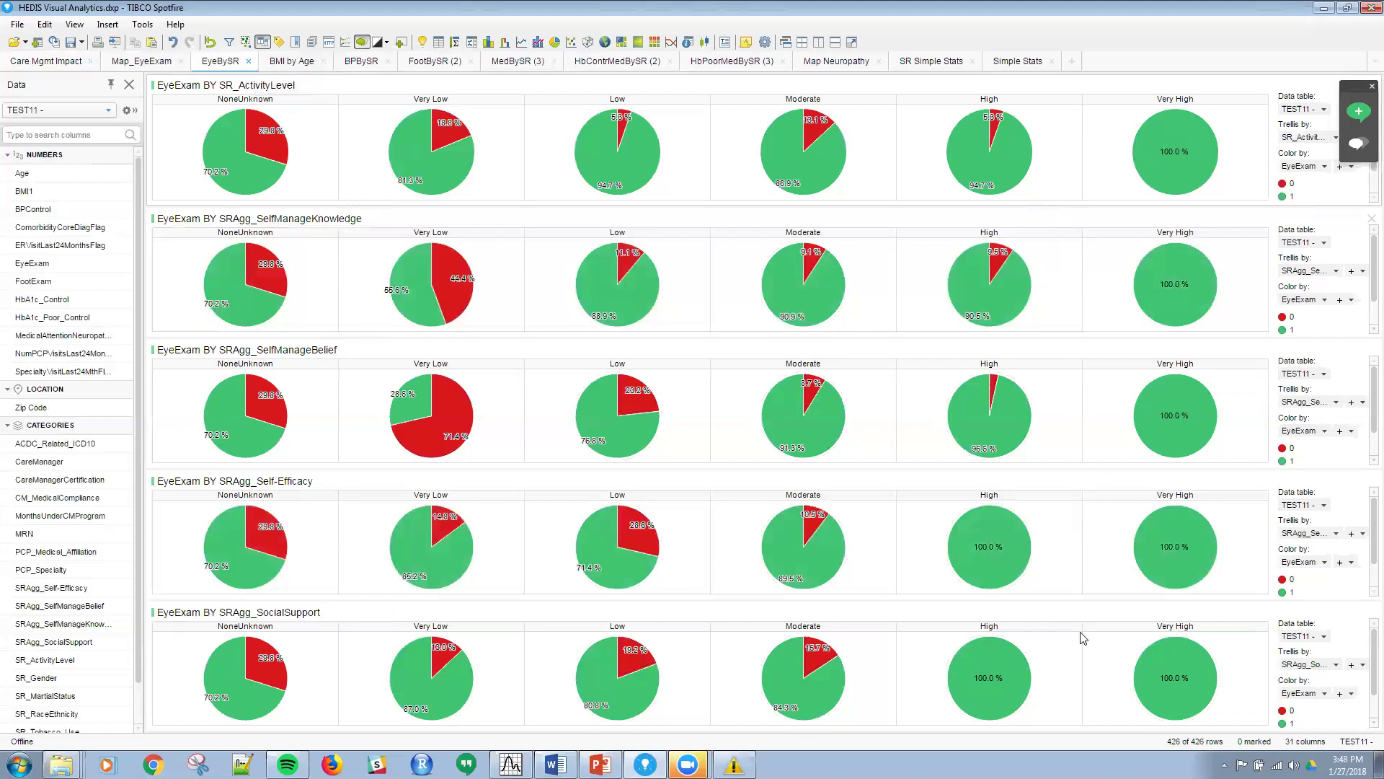
pyautogui.moveTo(814, 324)
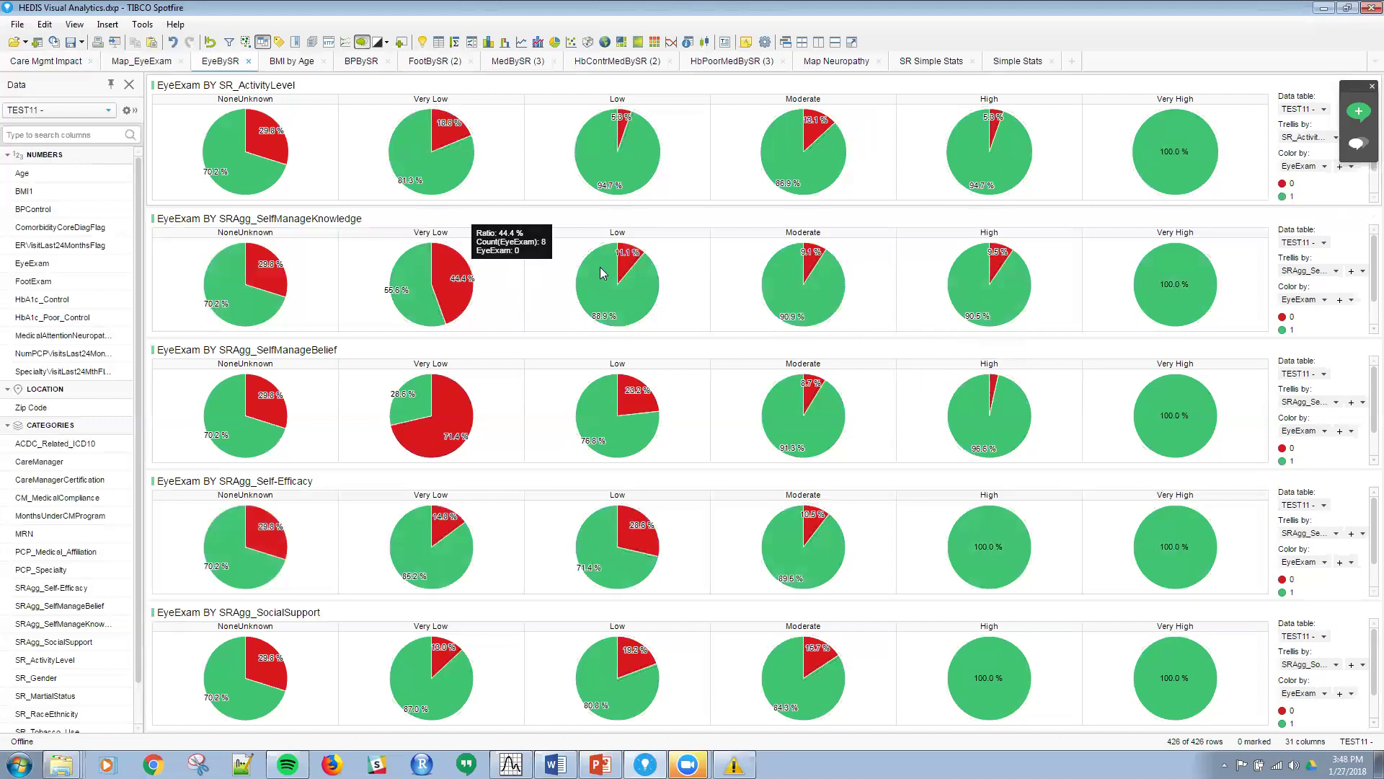
pyautogui.click(627, 265)
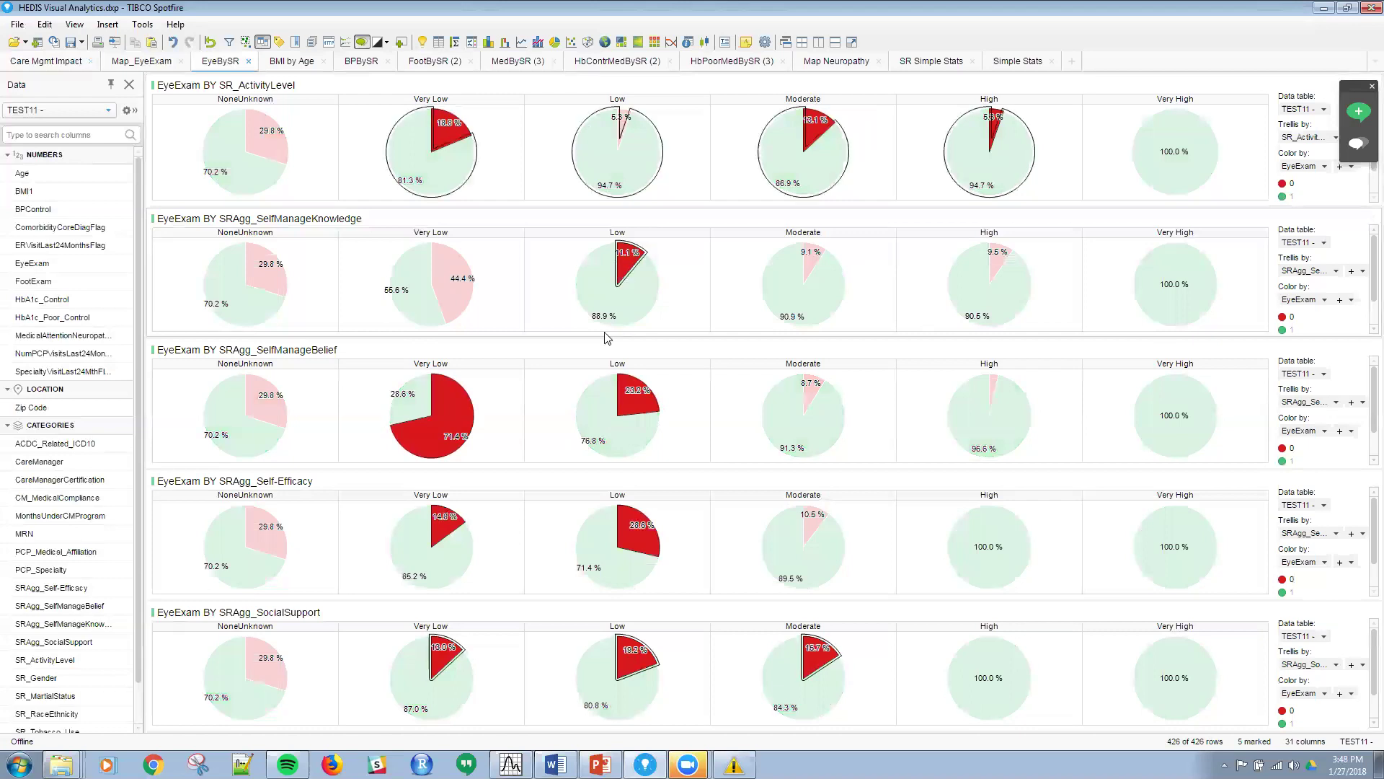
pyautogui.click(292, 75)
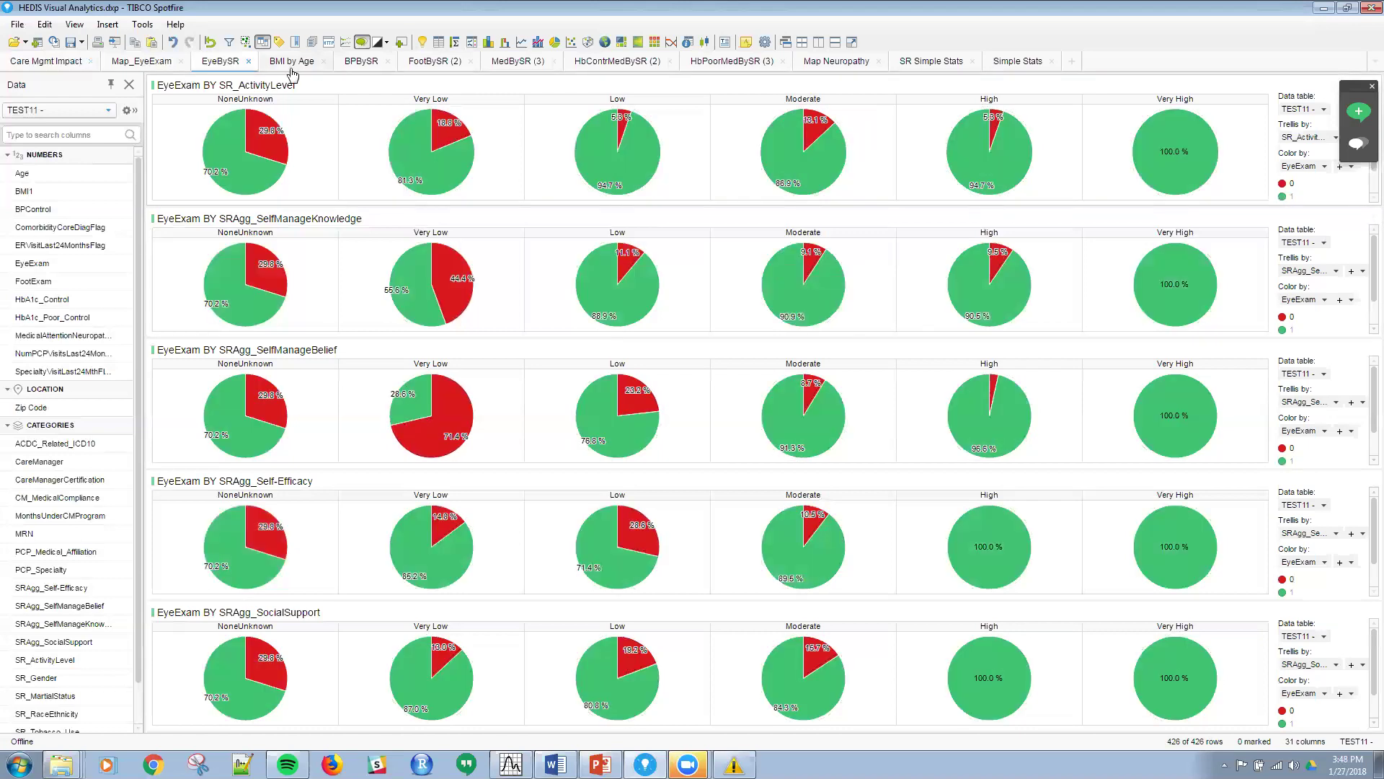
# On the BMI by Age page, mark the patient with BMI 37.90, age 48, FootExam 0
pyautogui.click(292, 62)
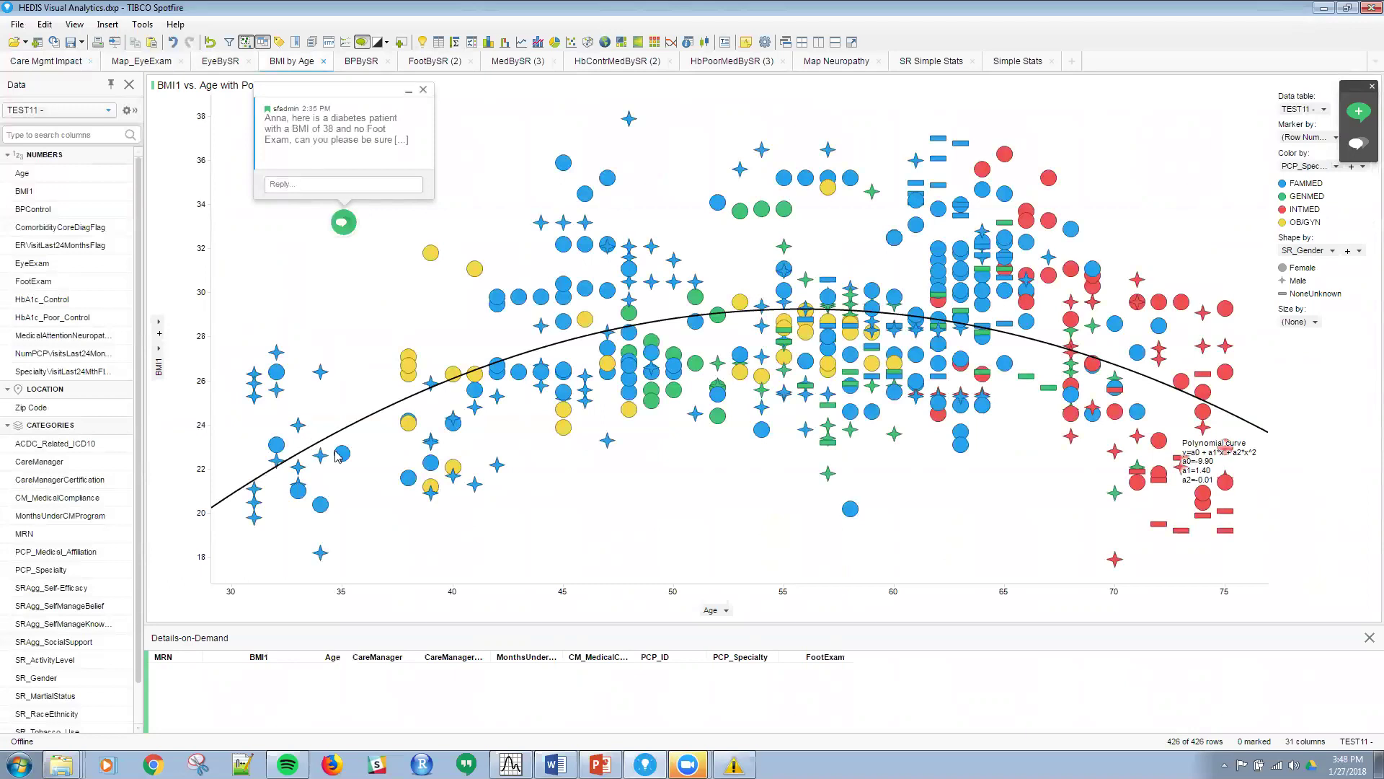
pyautogui.moveTo(503, 377)
pyautogui.click(626, 120)
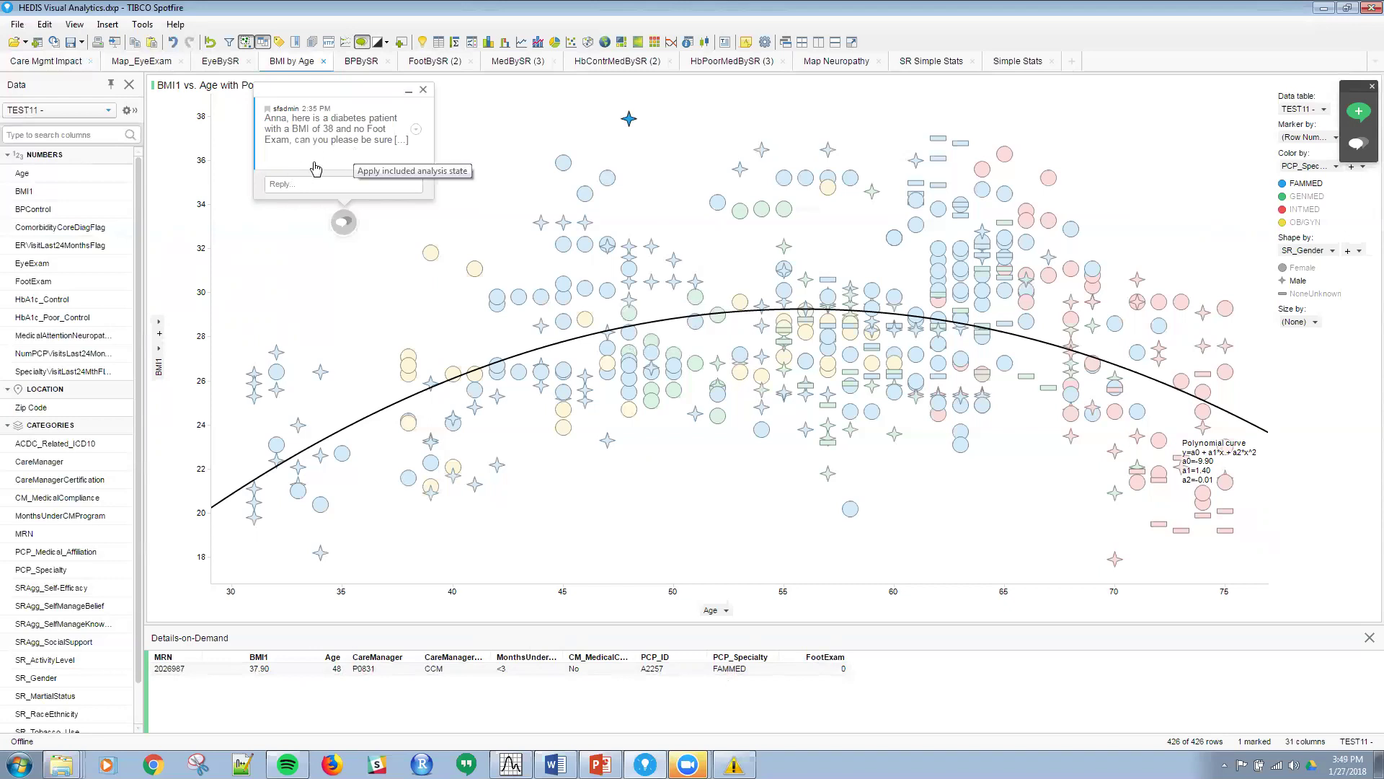
# Expand the diabetes-patient comment to its full text, then bring the Statistica workflow forward
pyautogui.click(403, 143)
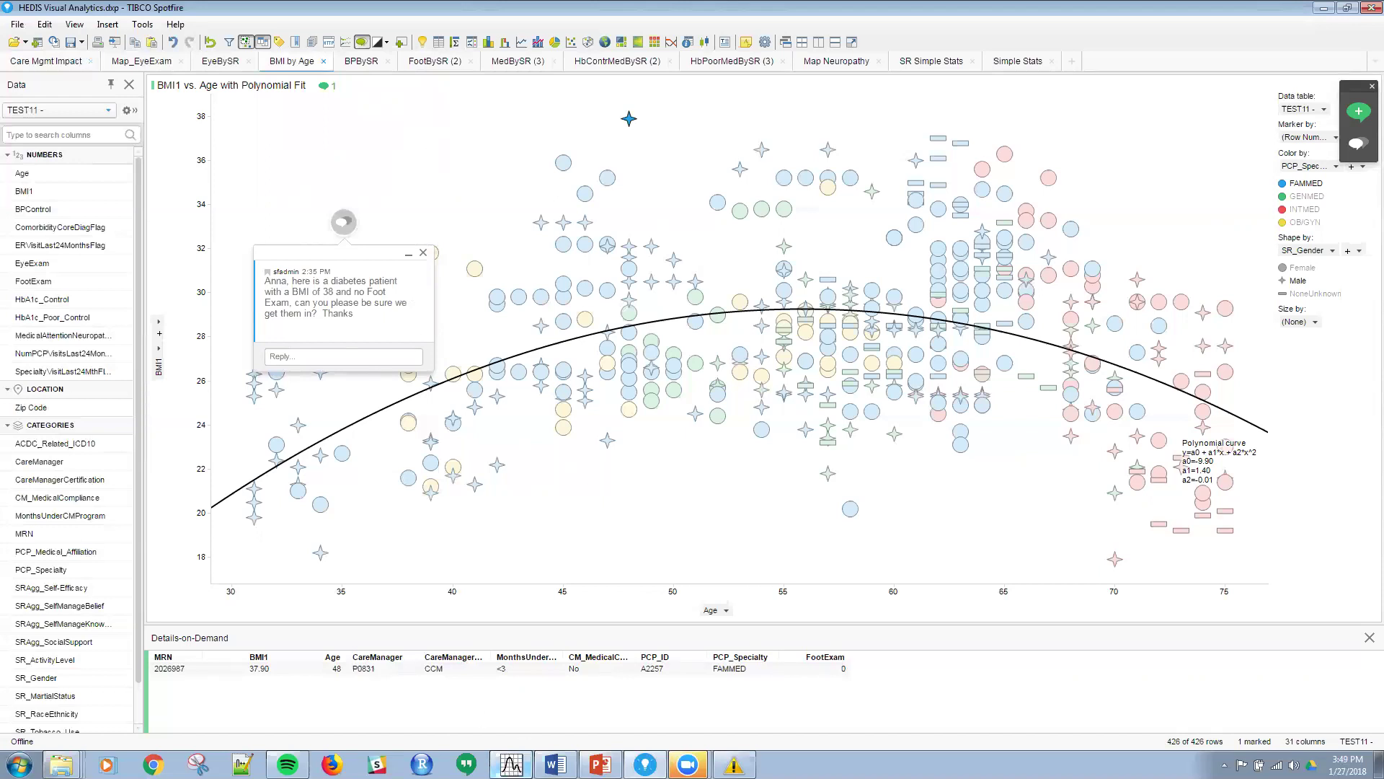
pyautogui.click(501, 767)
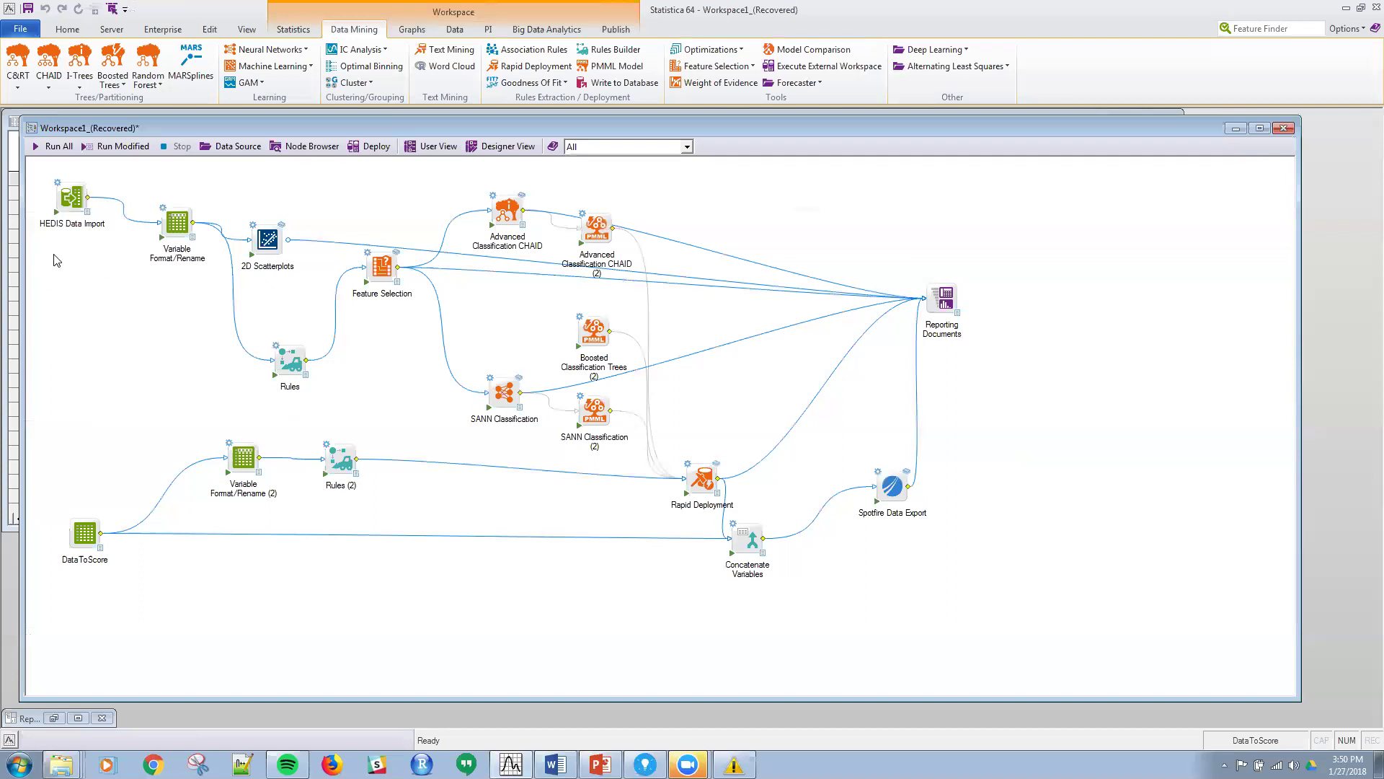
# Browse the data transformation tools' Filter/Recode options
pyautogui.click(455, 29)
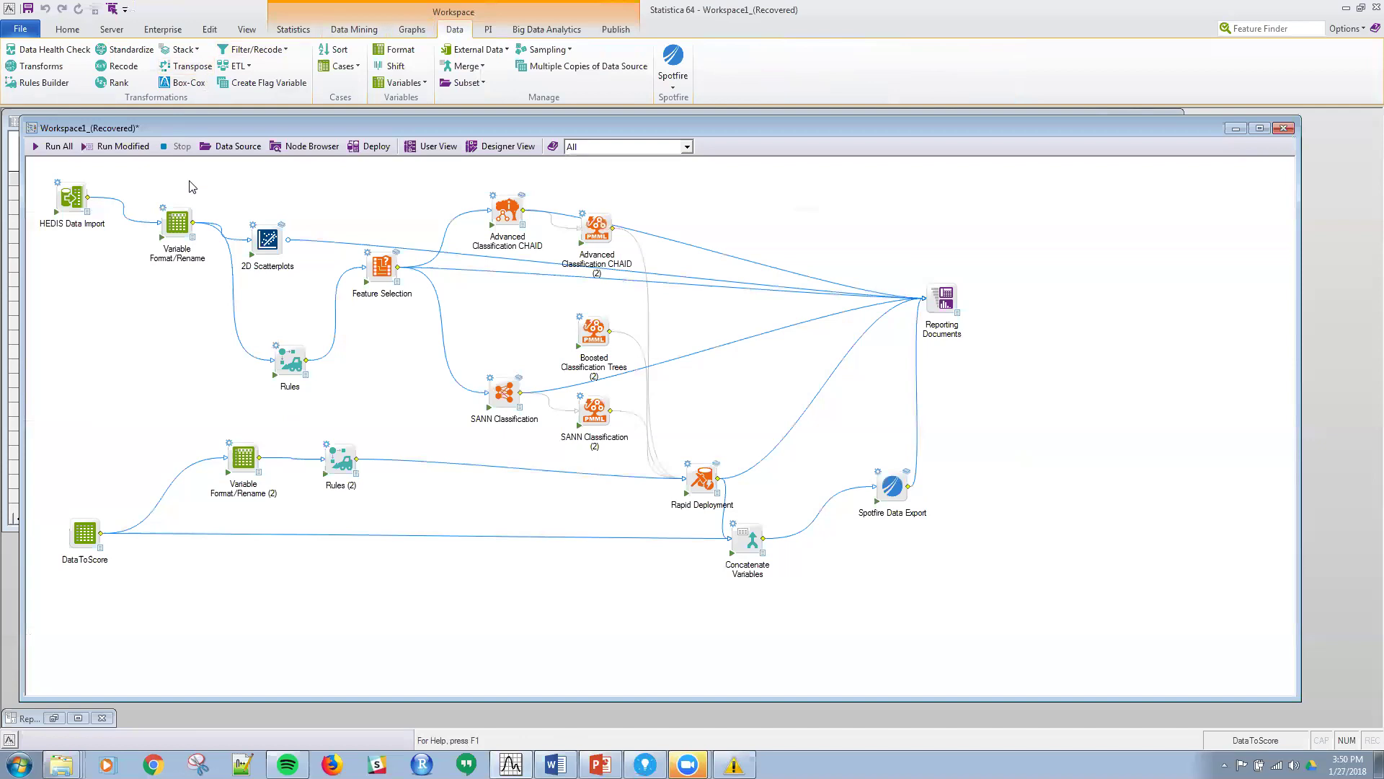
pyautogui.click(243, 53)
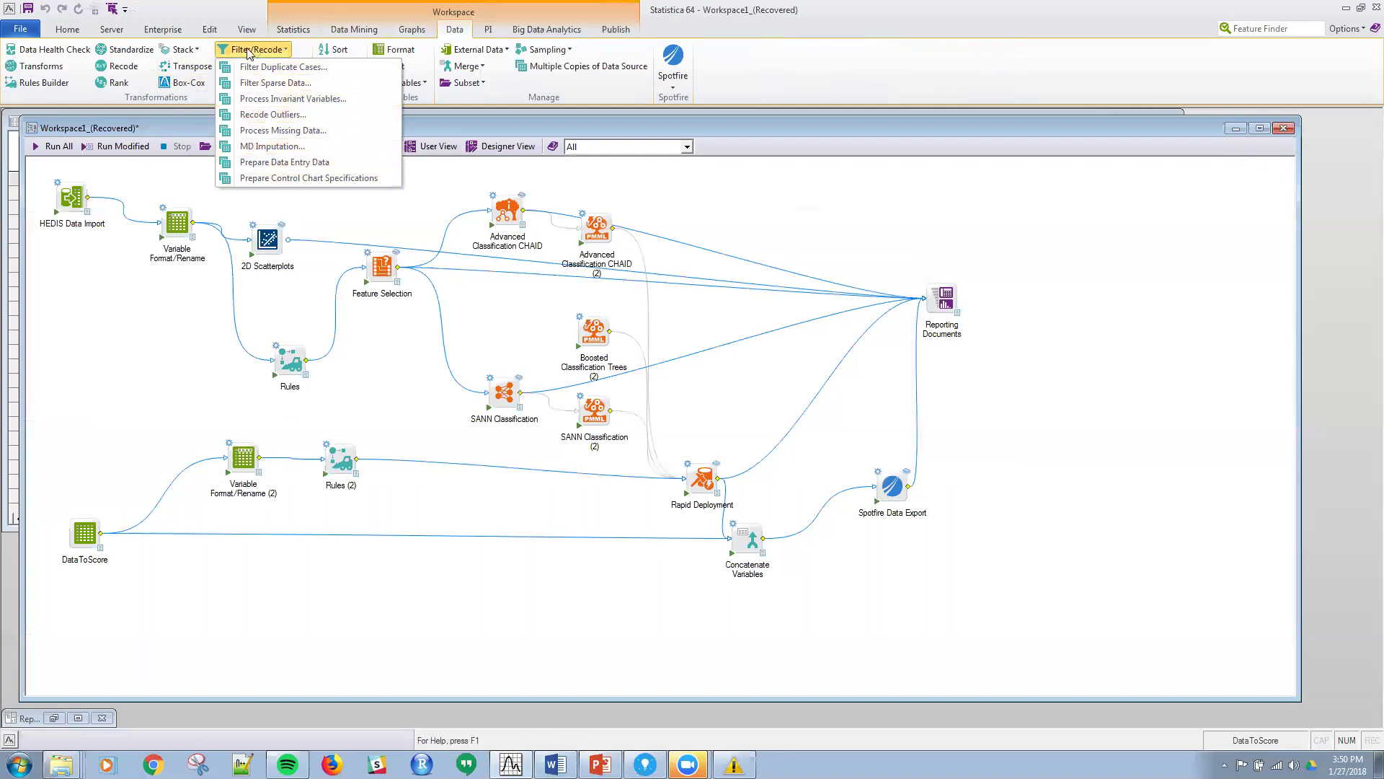
pyautogui.click(166, 320)
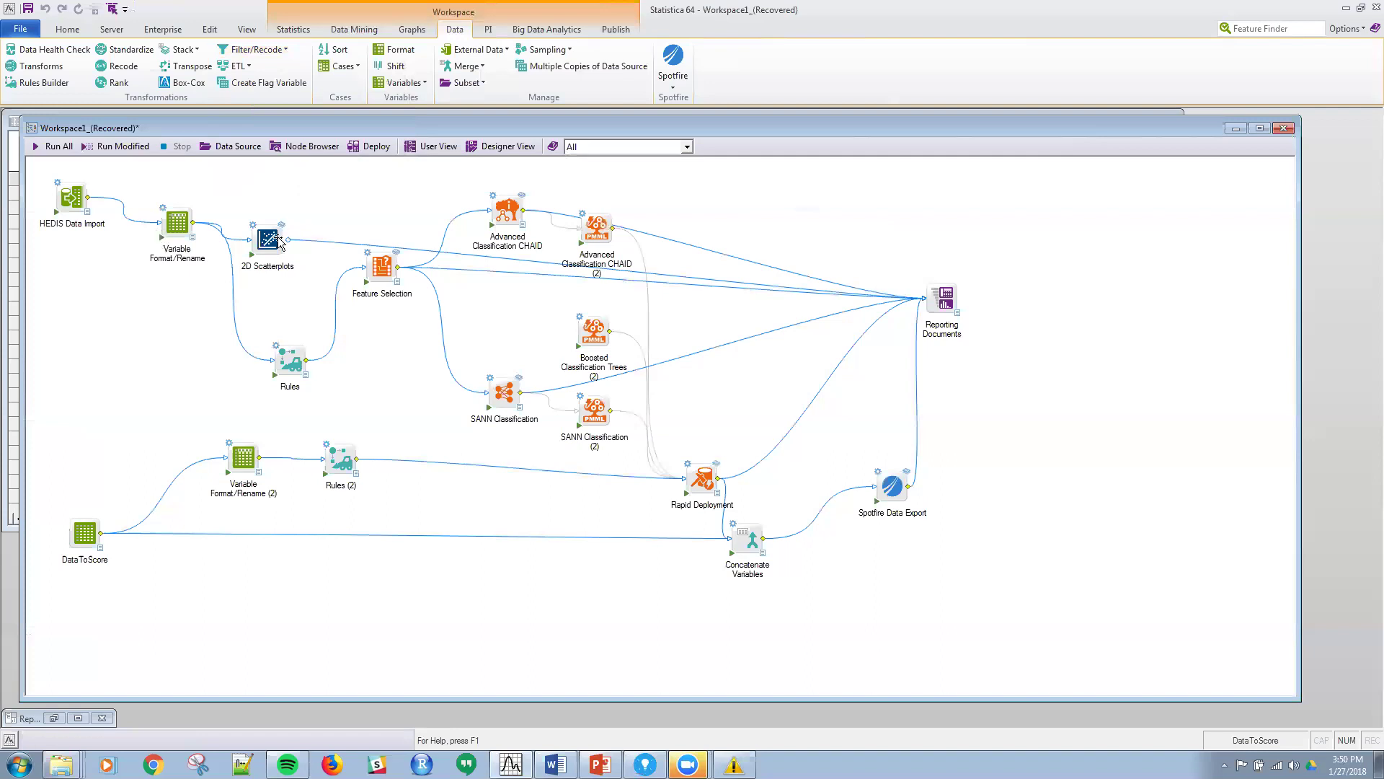
# Browse the Graphs 2D graph types, then show the Statistics tools and select the Rules node
pyautogui.click(412, 30)
pyautogui.click(253, 50)
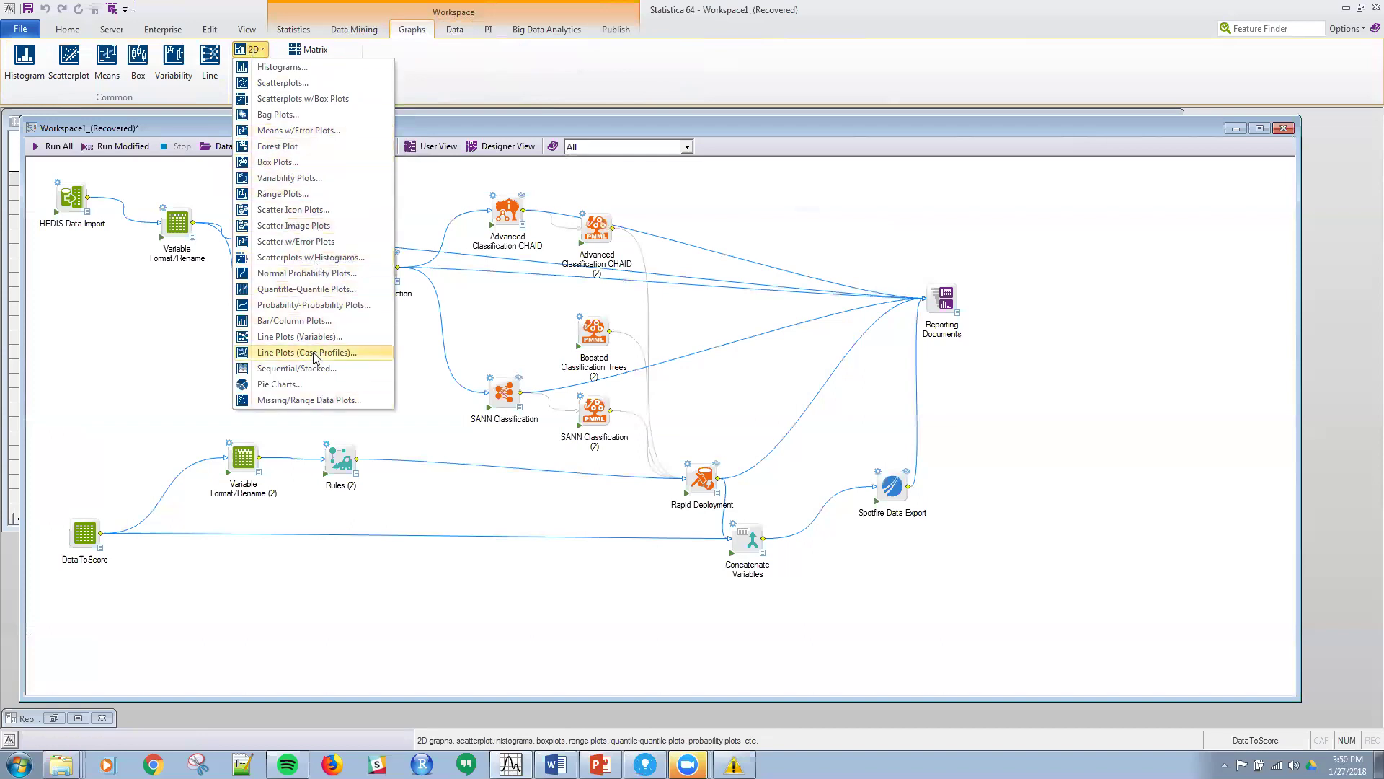
pyautogui.click(172, 362)
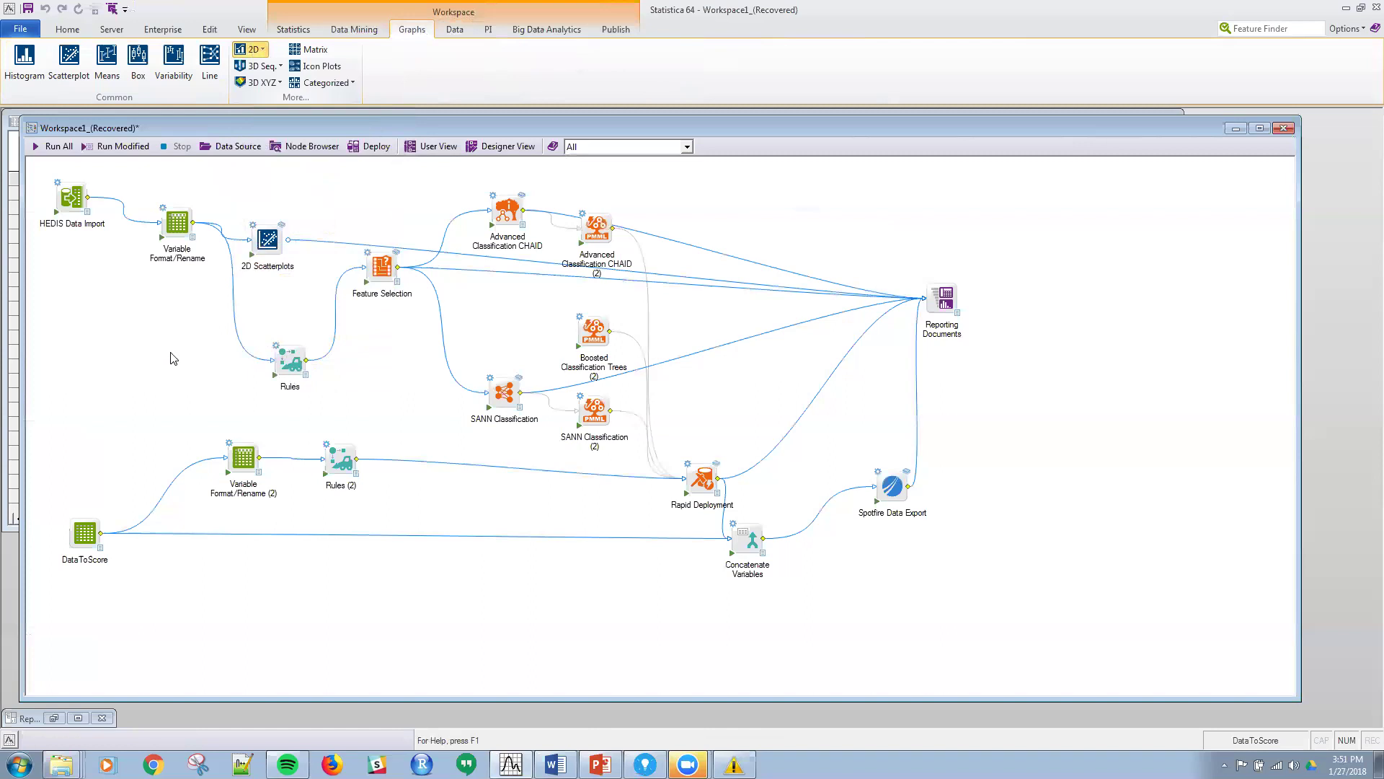
pyautogui.click(306, 30)
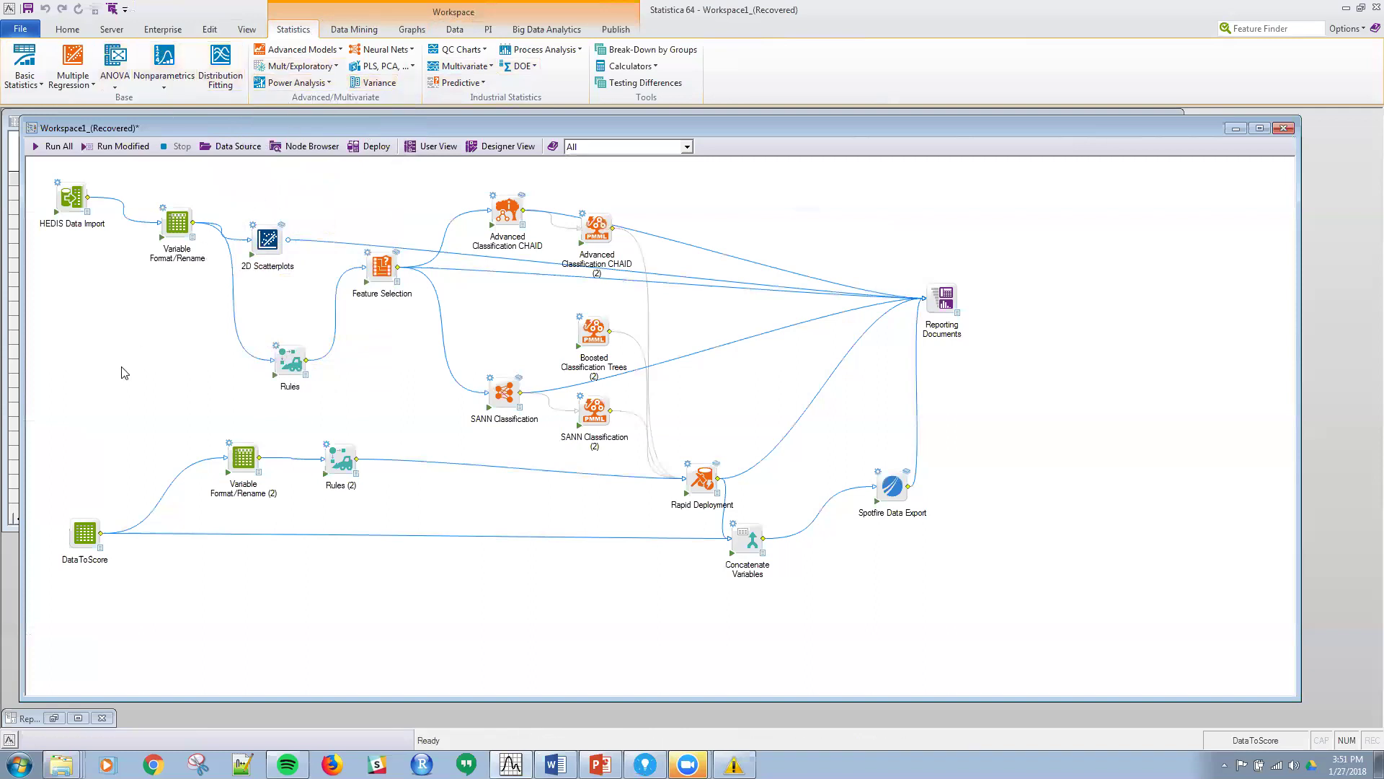
pyautogui.click(290, 356)
# Open the Reporting Documents workbook, moving and enlarging its window around the scatterplot
pyautogui.doubleClick(959, 321)
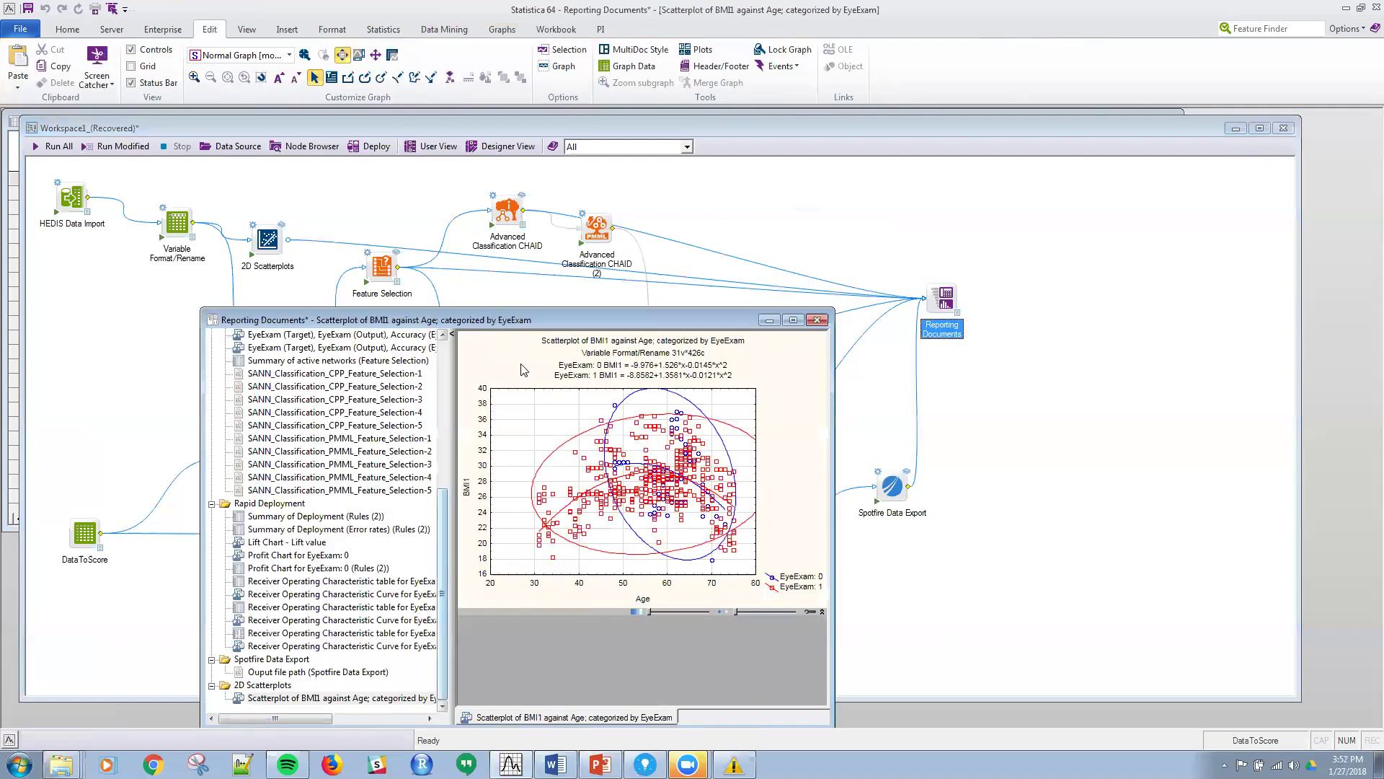
pyautogui.moveTo(567, 322); pyautogui.dragTo(534, 193)
pyautogui.moveTo(795, 596); pyautogui.dragTo(913, 599)
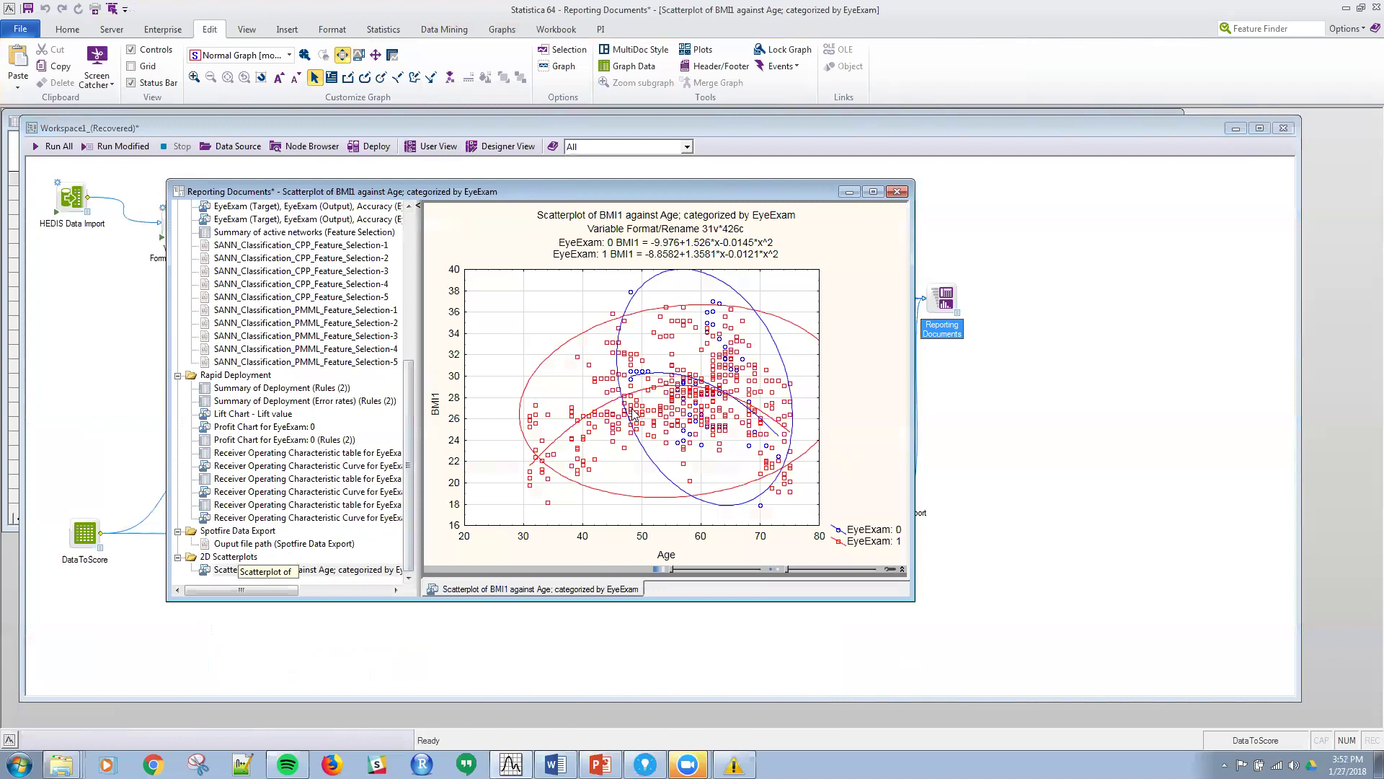
pyautogui.moveTo(405, 423); pyautogui.dragTo(433, 250)
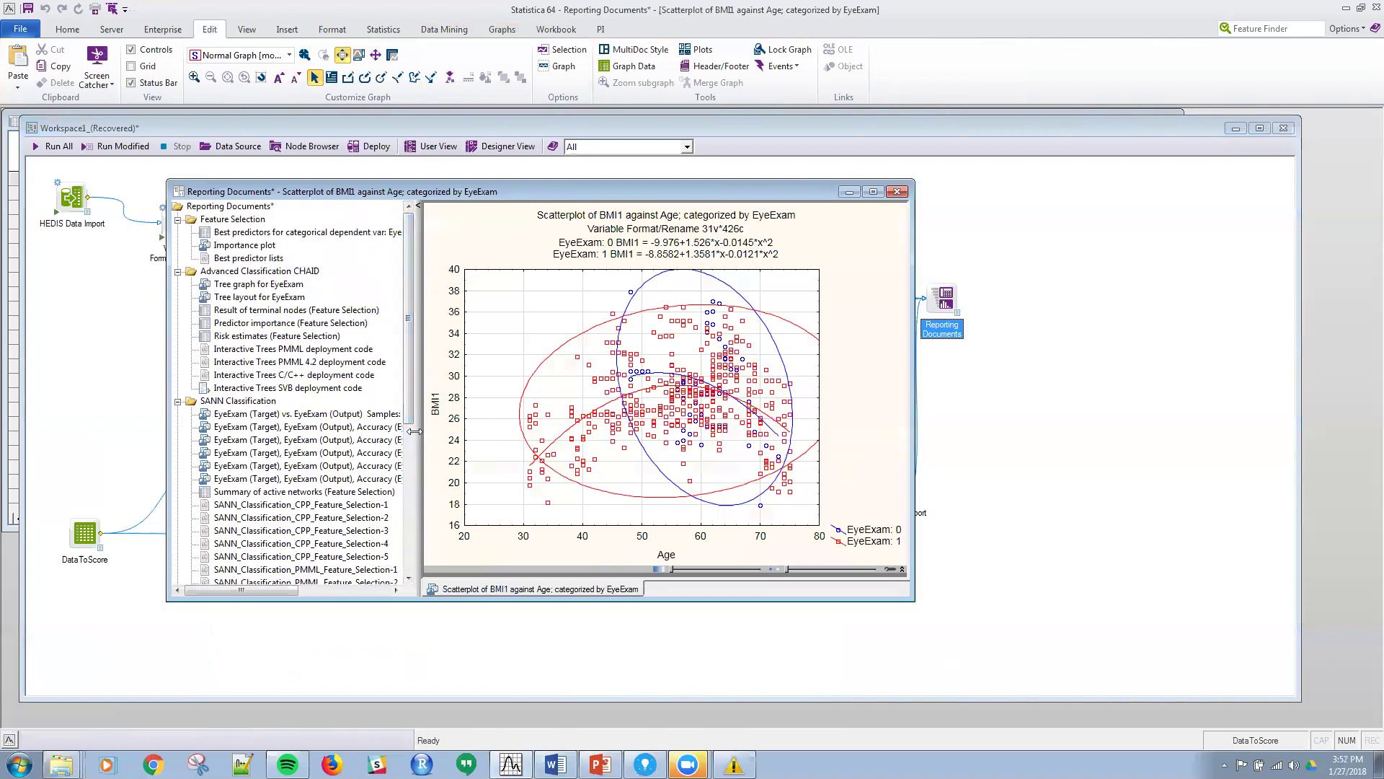
# View the Importance plot, then the Summary of Deployment (Rules (2)) table of CHAID predictions
pyautogui.click(244, 245)
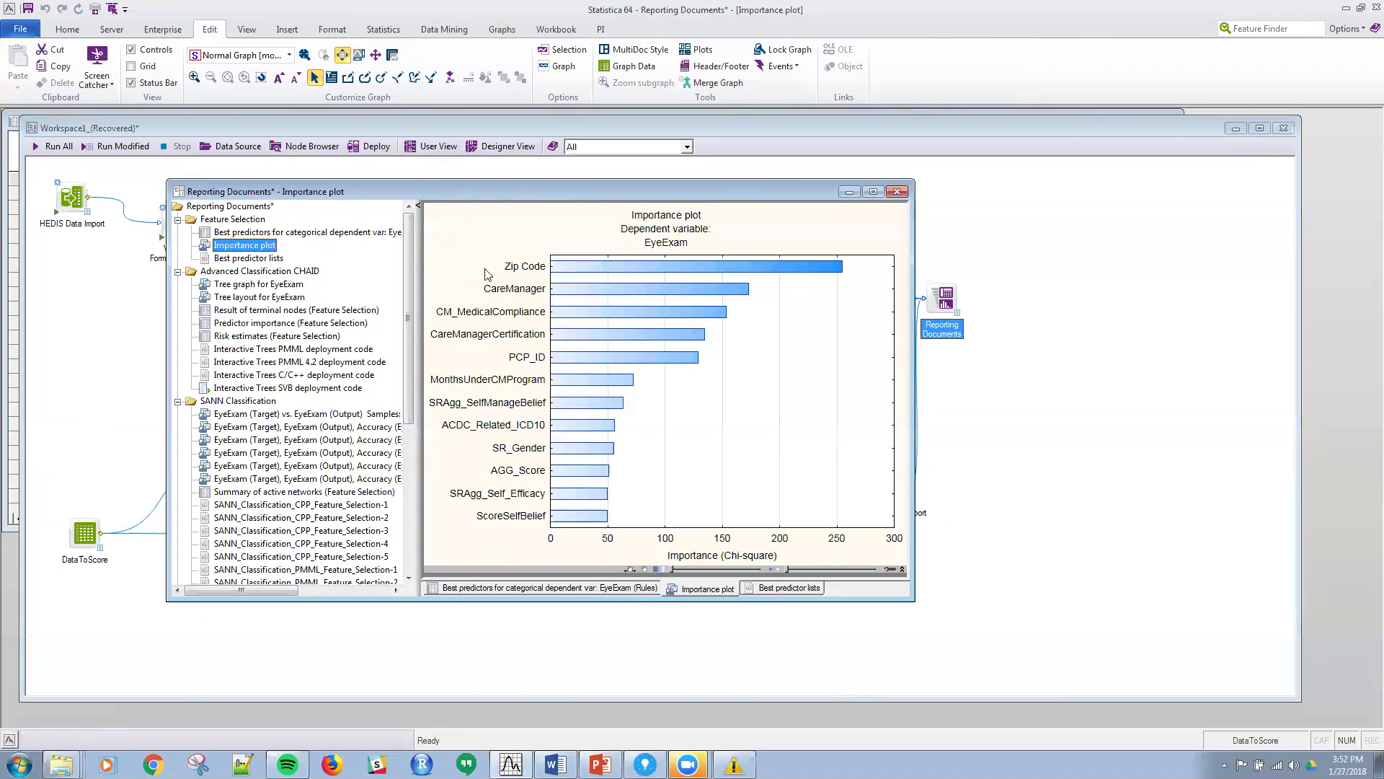
pyautogui.scroll(-5, 402, 449)
pyautogui.scroll(-2, 402, 450)
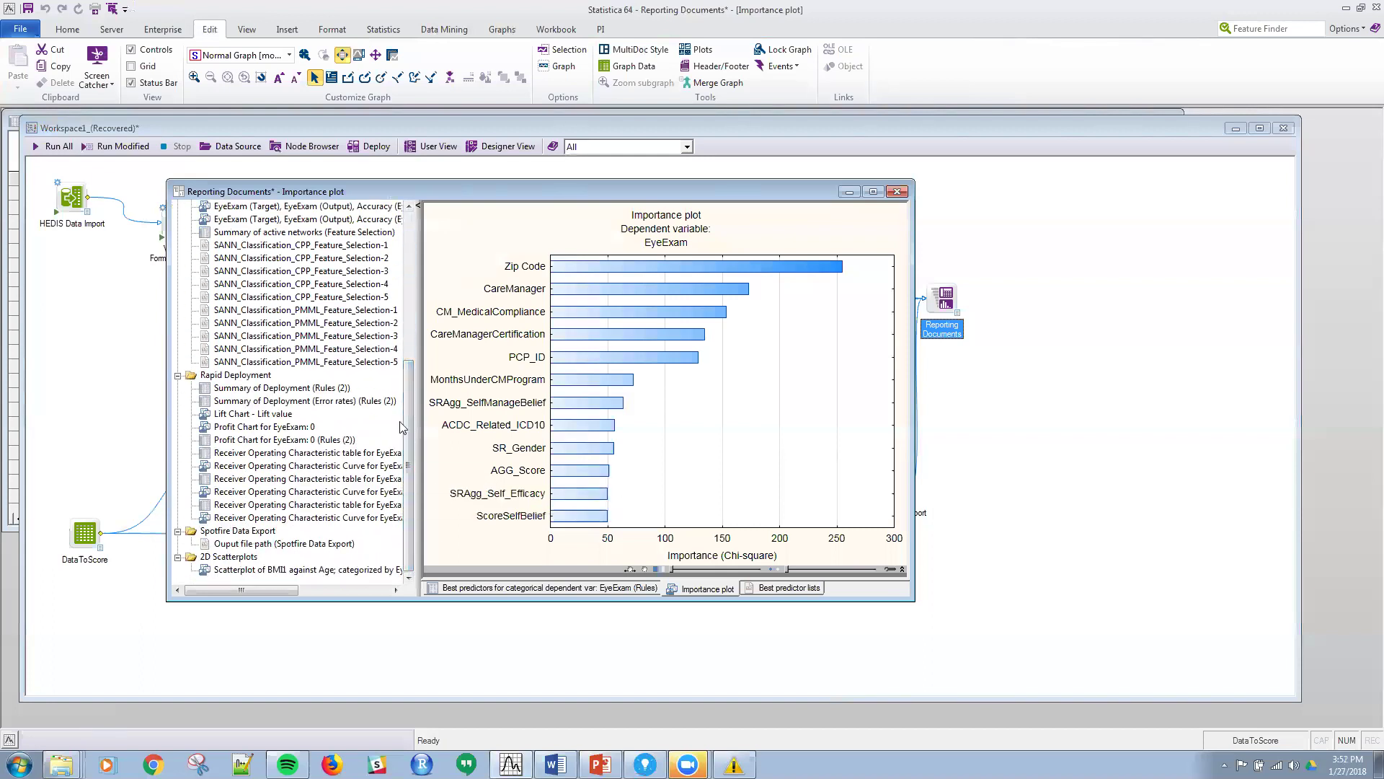
pyautogui.click(288, 390)
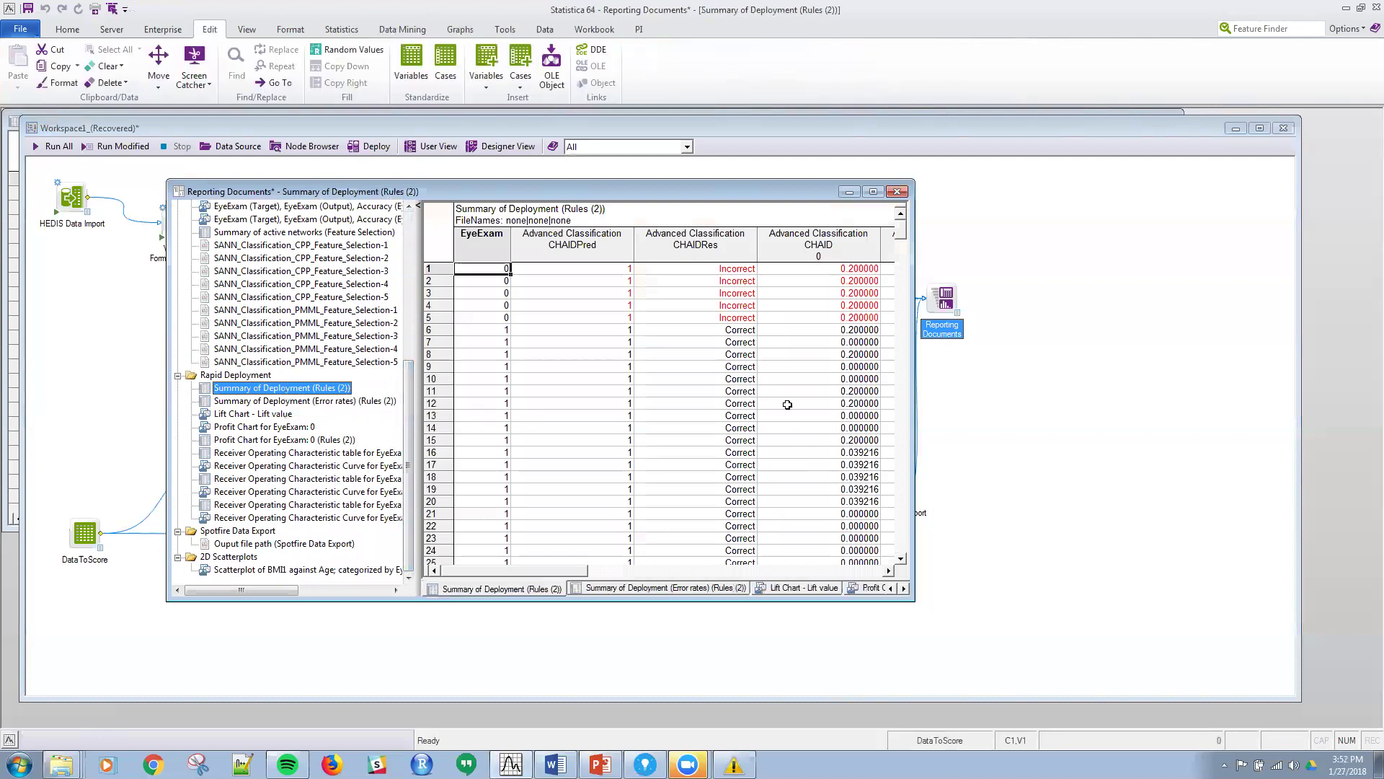
pyautogui.moveTo(575, 573); pyautogui.dragTo(516, 573)
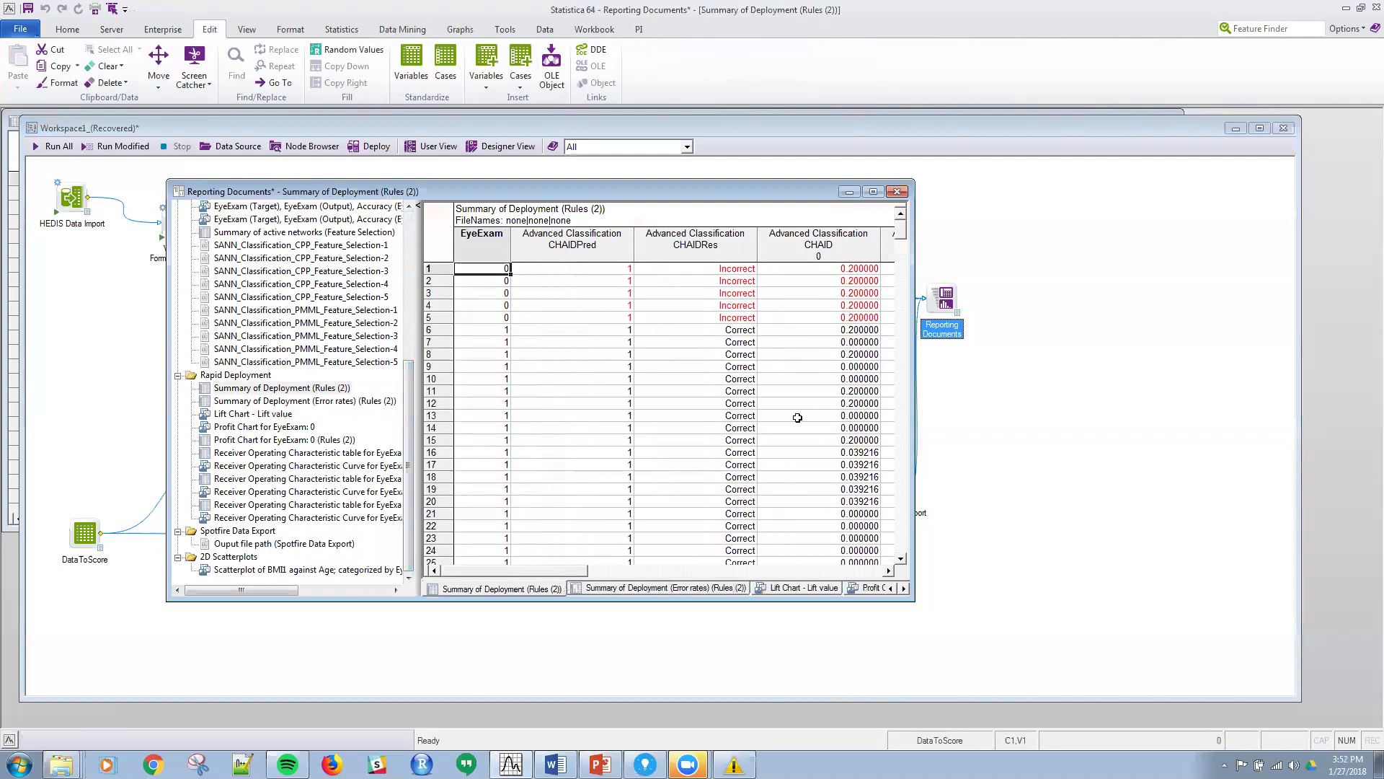
# Minimize the Reporting Documents window and bring the PowerPoint presentation to the front
pyautogui.click(849, 192)
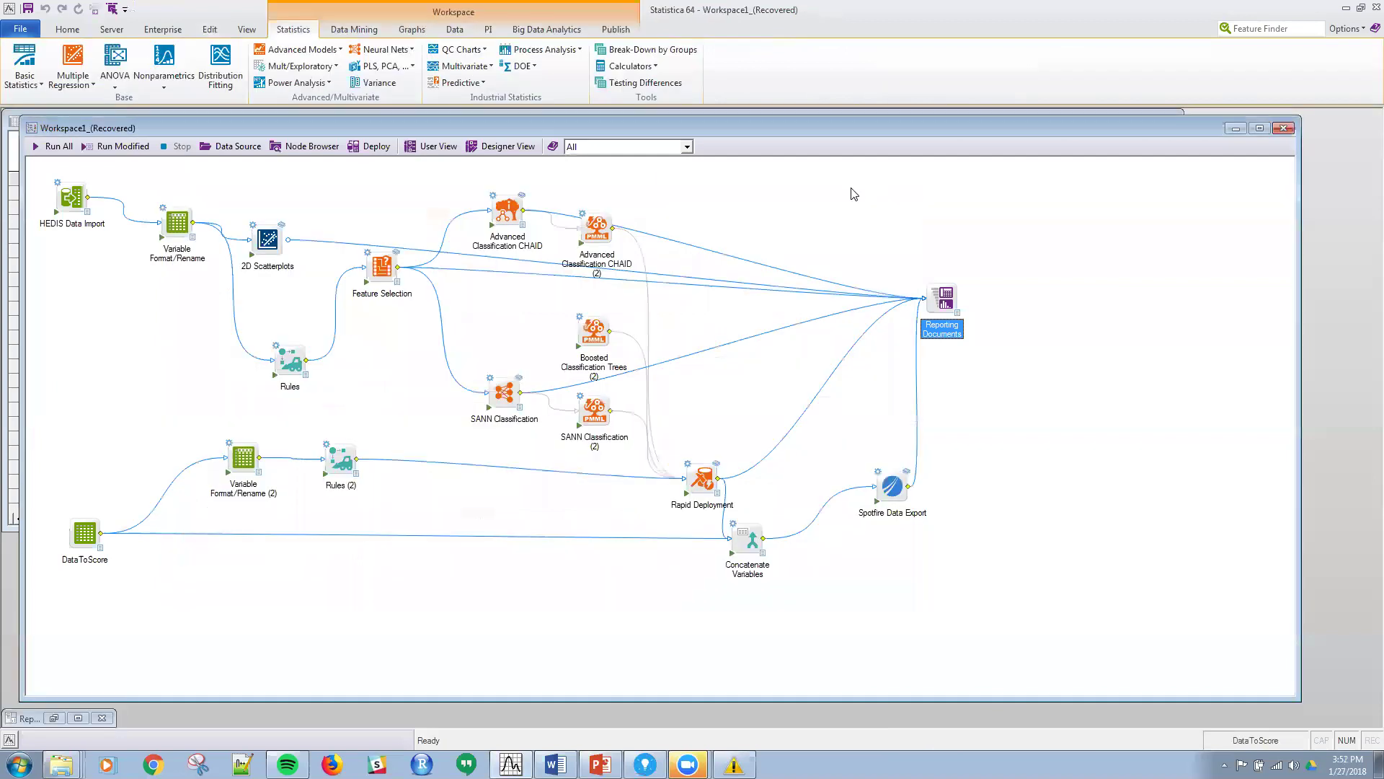
pyautogui.click(600, 764)
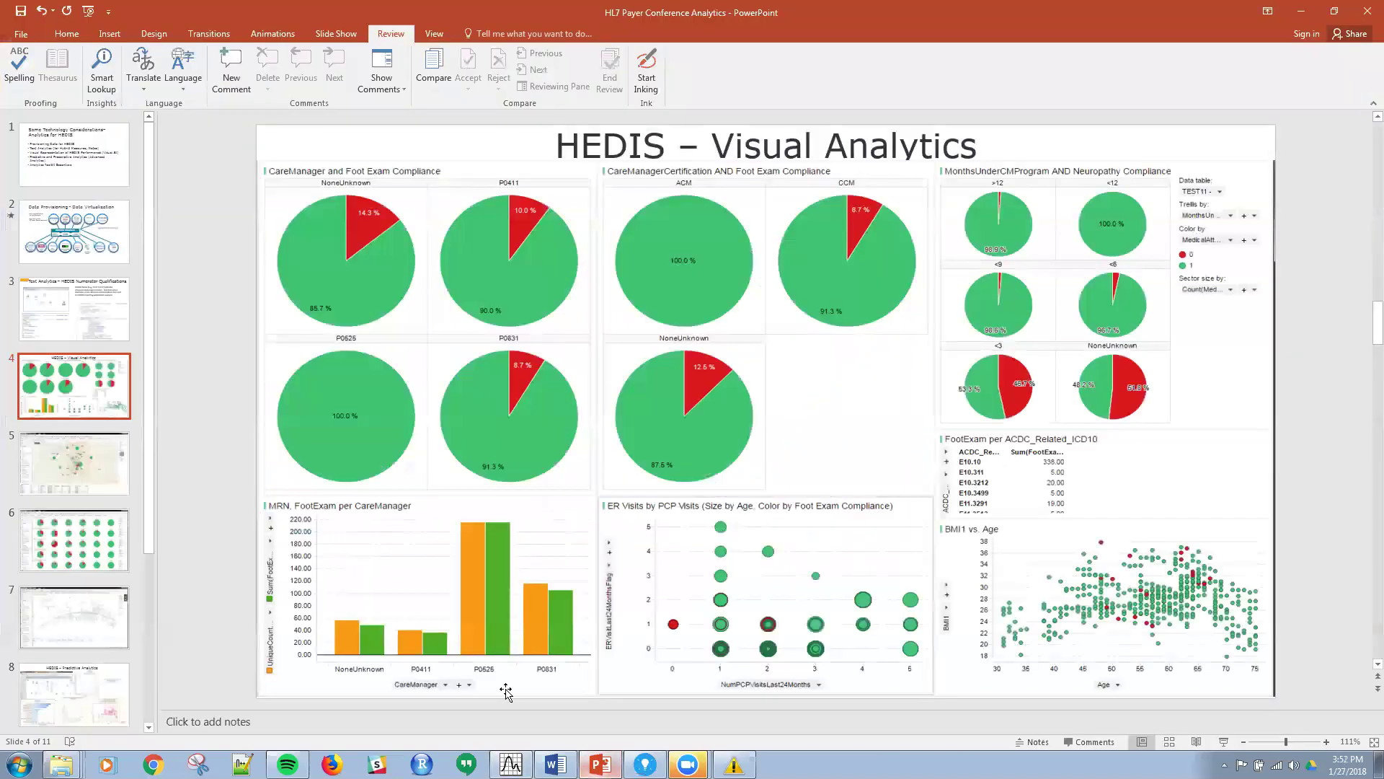
pyautogui.click(1301, 12)
pyautogui.click(600, 764)
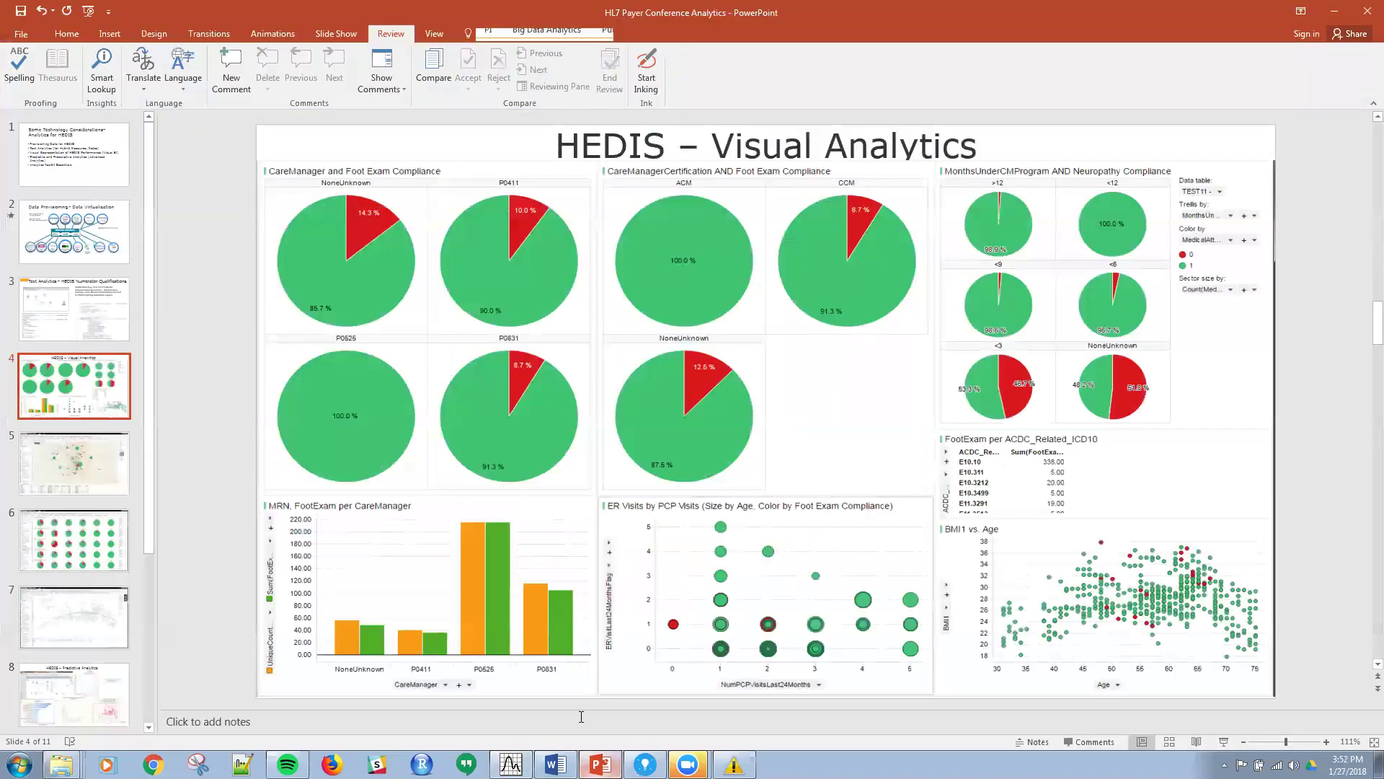
# Move through the slides to slide 9, The Analytics Toolkit Essentials
pyautogui.click(72, 617)
pyautogui.scroll(-3, 60, 502)
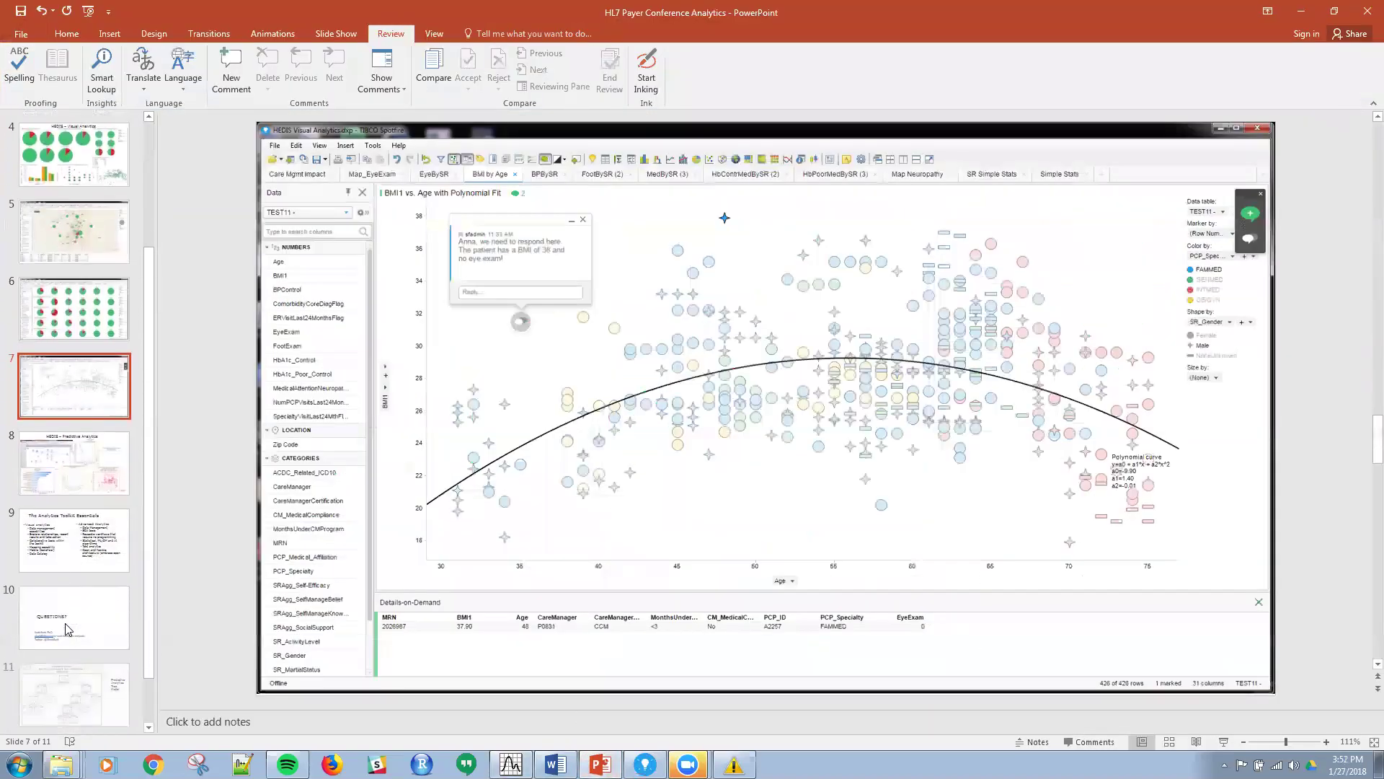
pyautogui.click(60, 515)
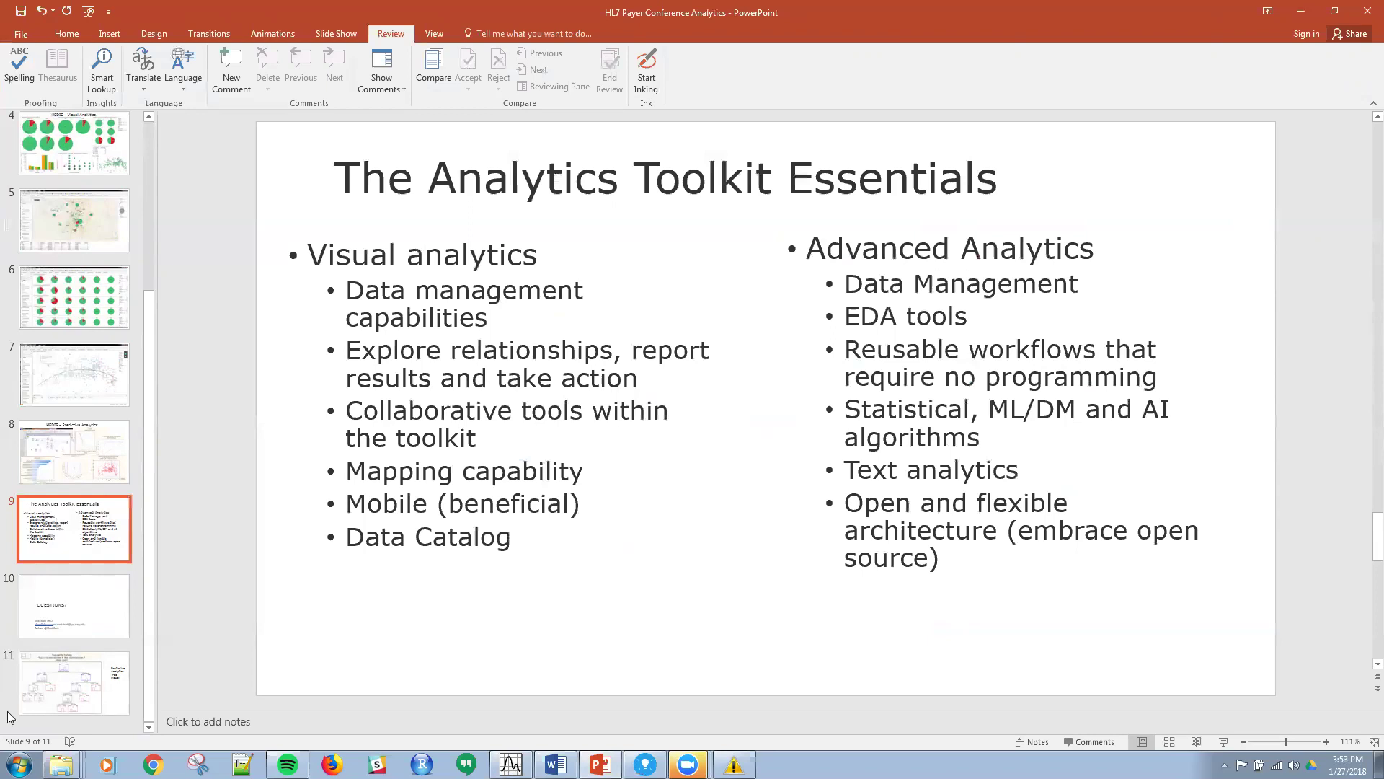
pyautogui.moveTo(505, 440); pyautogui.dragTo(388, 418)
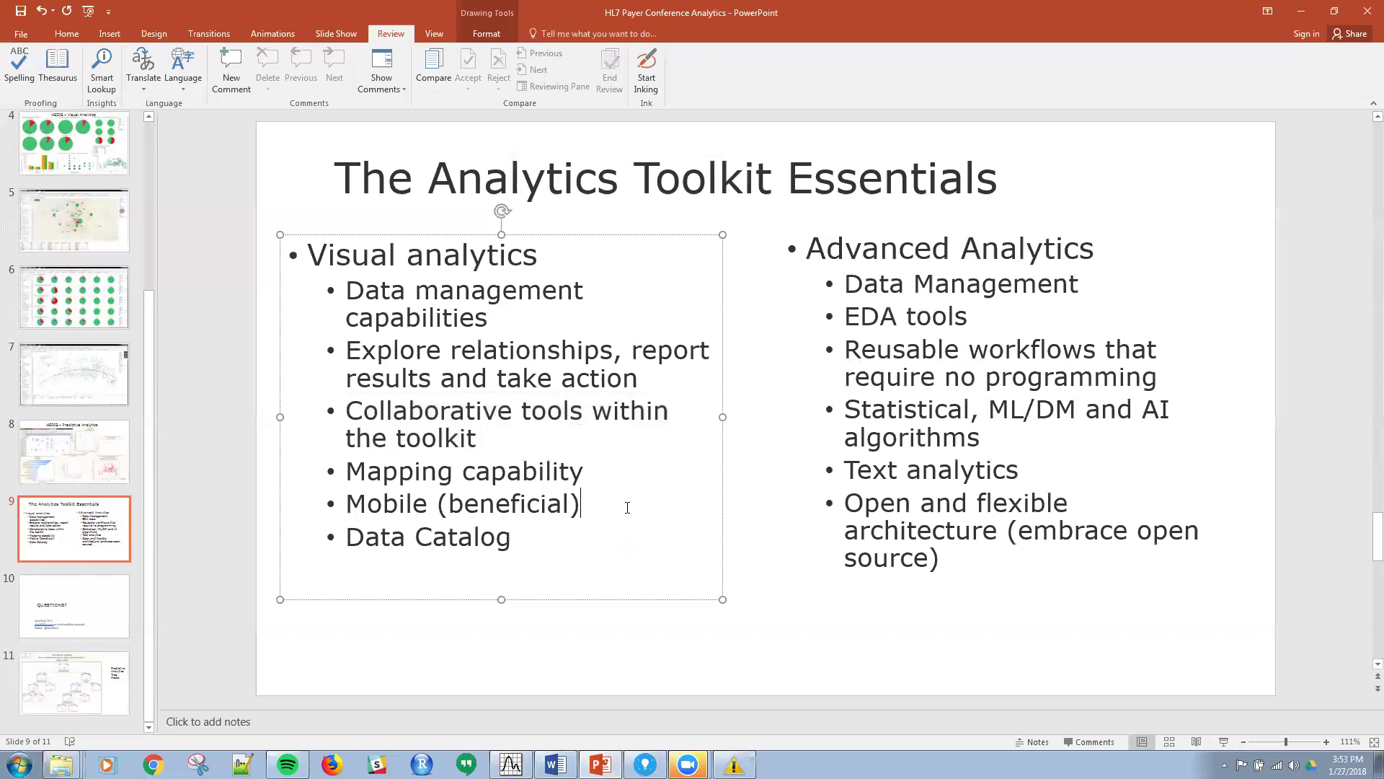
pyautogui.doubleClick(399, 503)
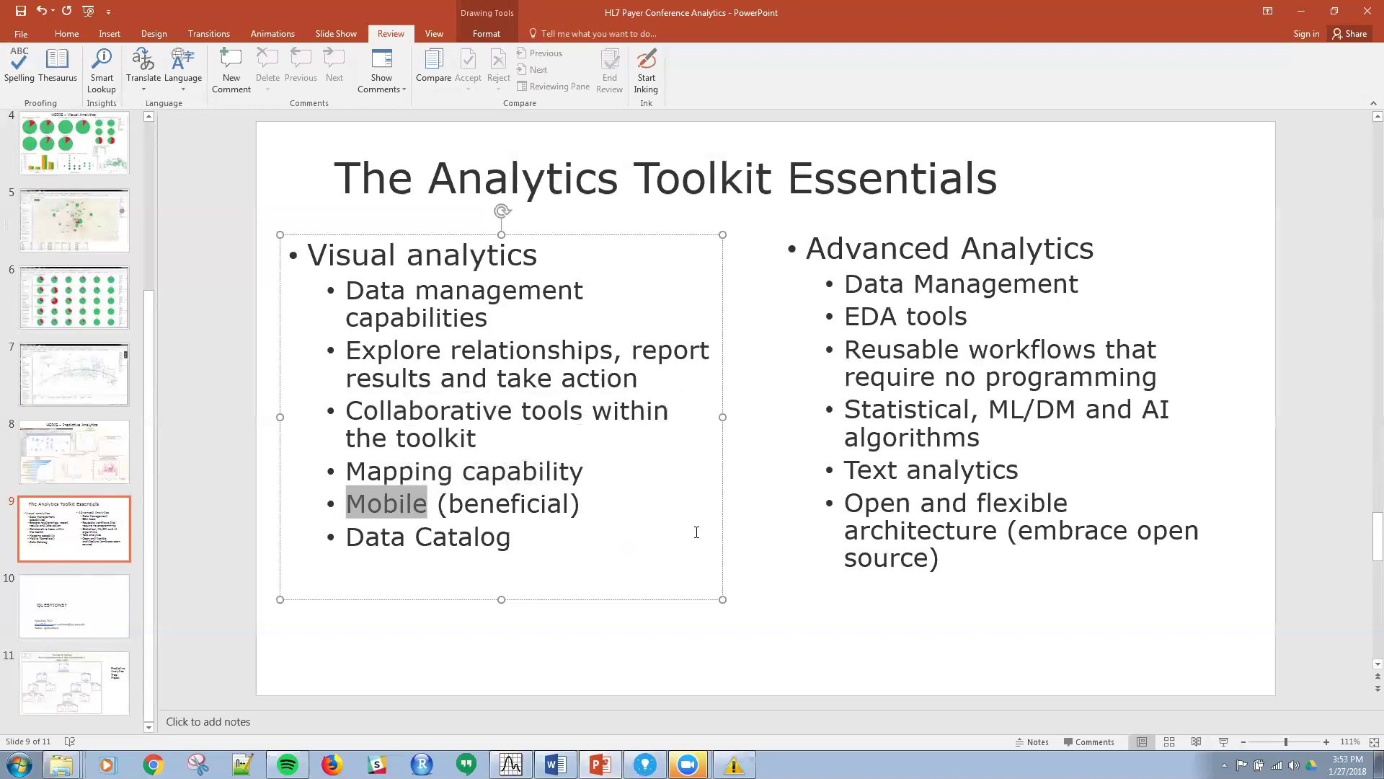
pyautogui.click(517, 535)
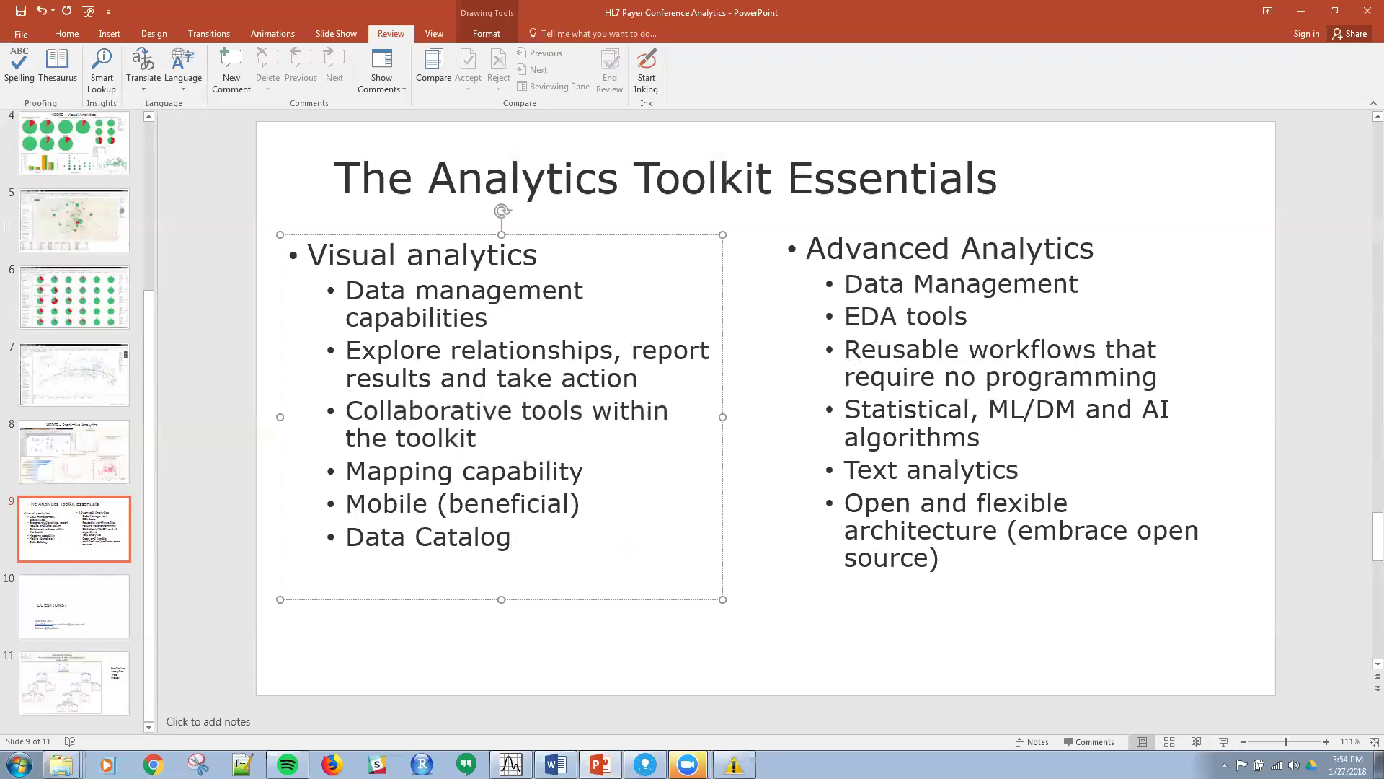
# Point out the ML/DM, Text analytics and open-architecture bullets in the Advanced Analytics column, leaving the text unchanged
pyautogui.doubleClick(1033, 409)
pyautogui.click(1159, 410)
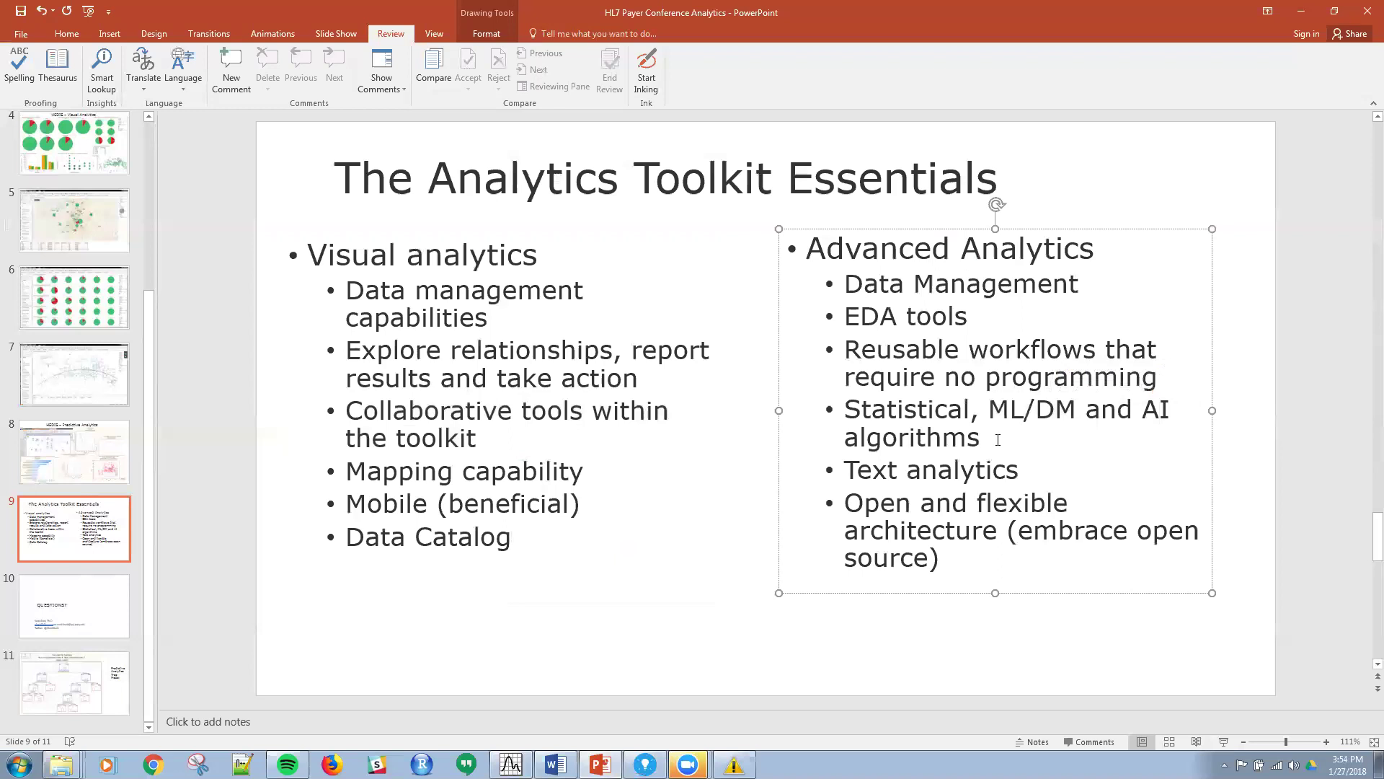
pyautogui.click(1023, 470)
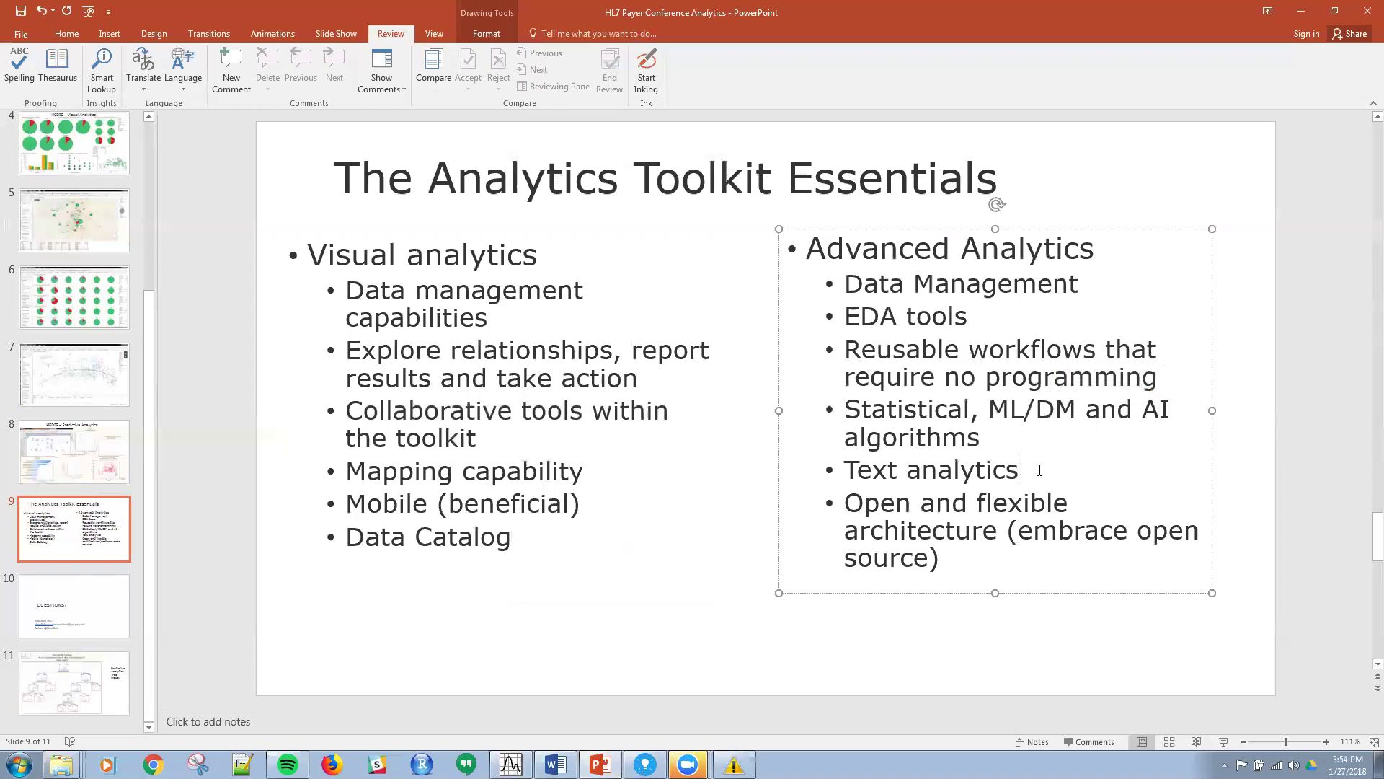
pyautogui.doubleClick(893, 506)
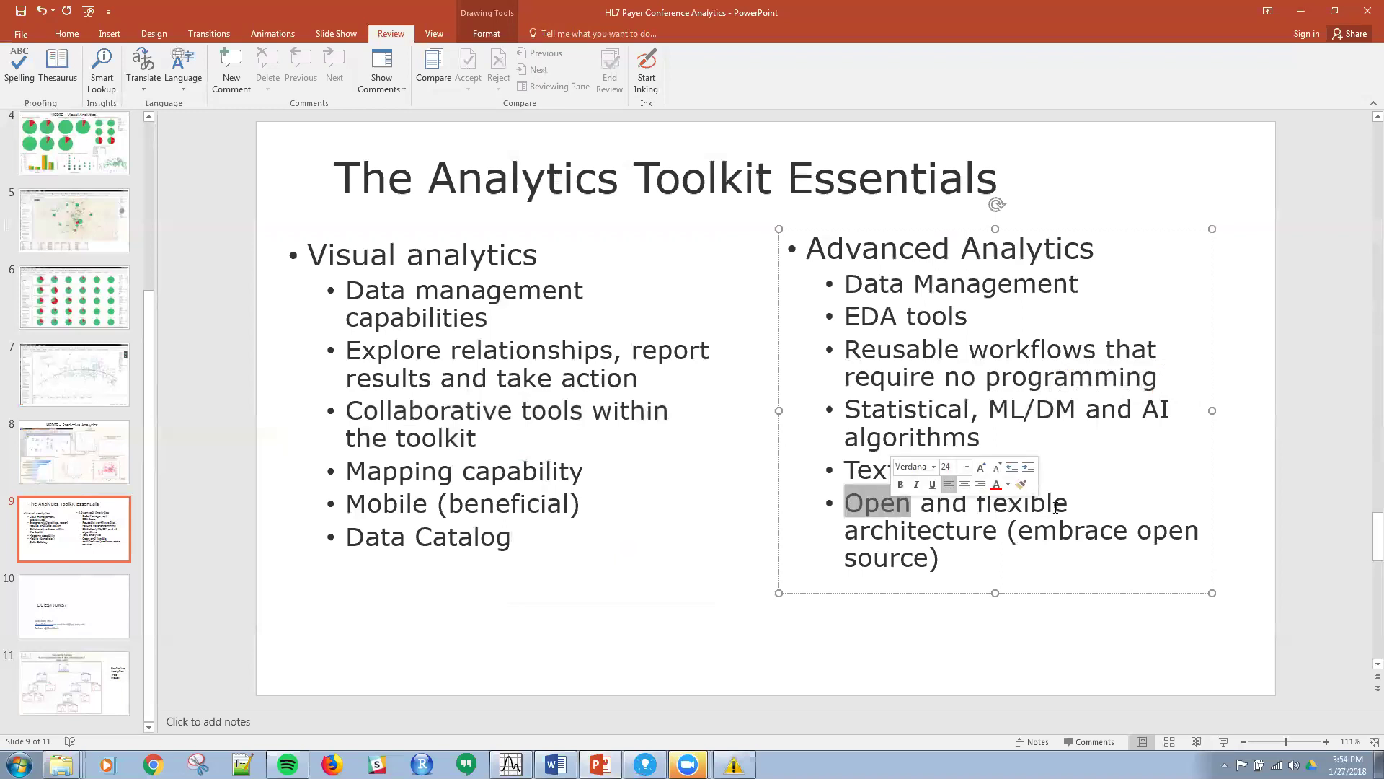
pyautogui.click(1085, 504)
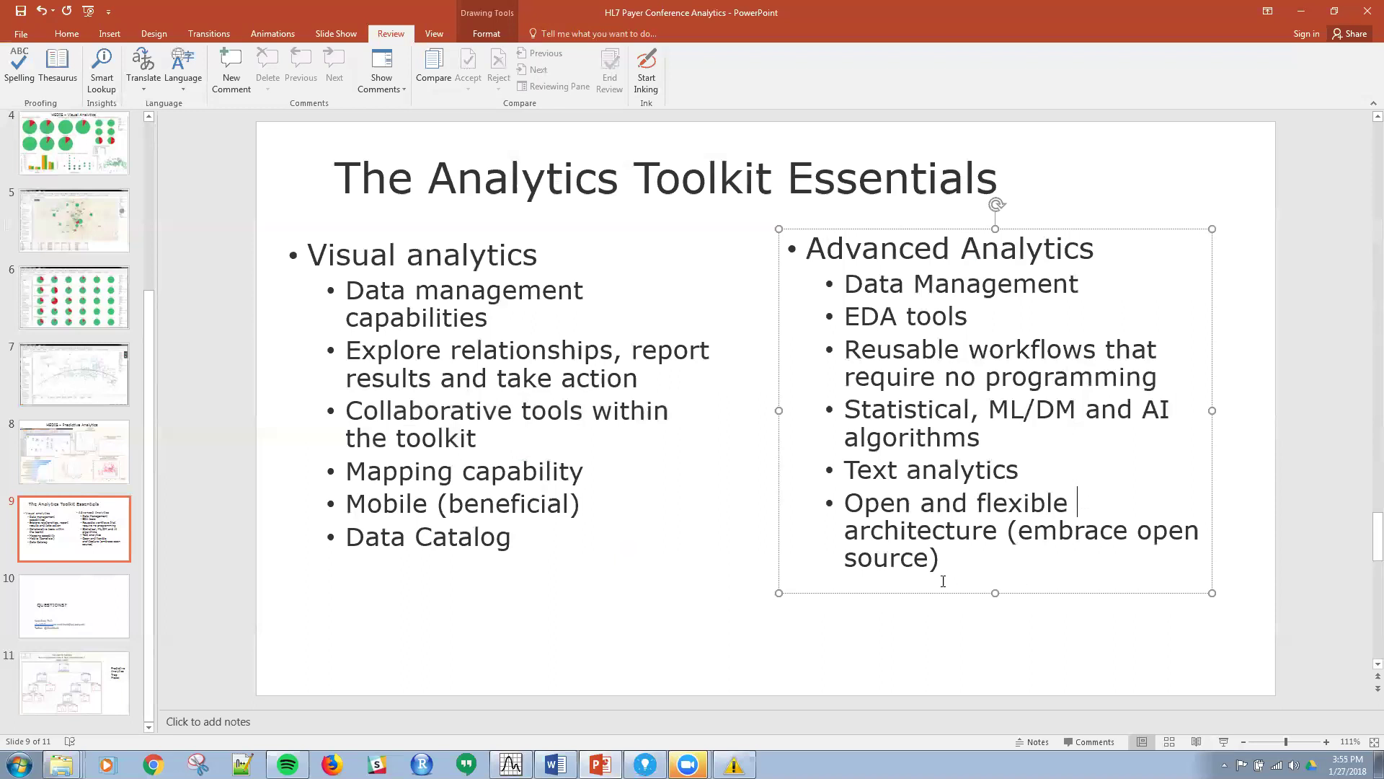
pyautogui.click(99, 605)
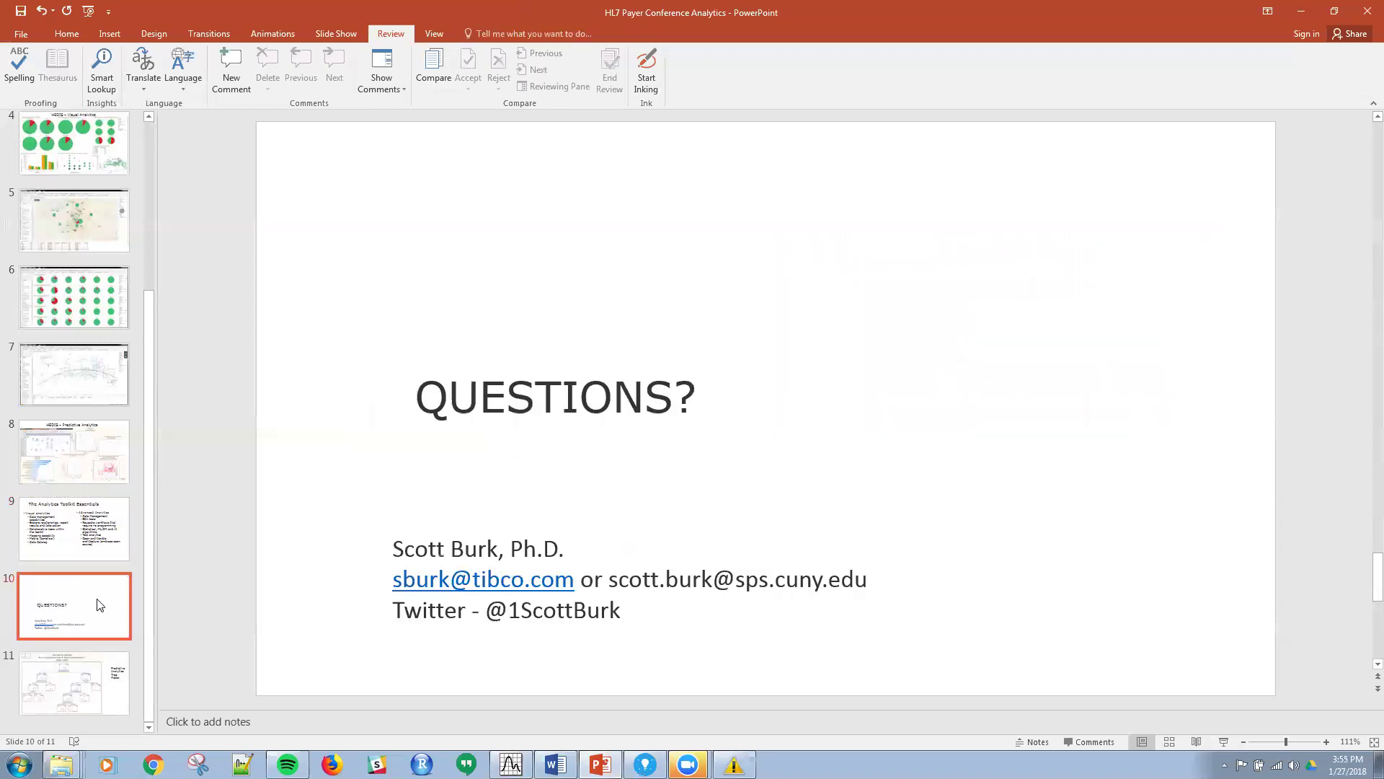